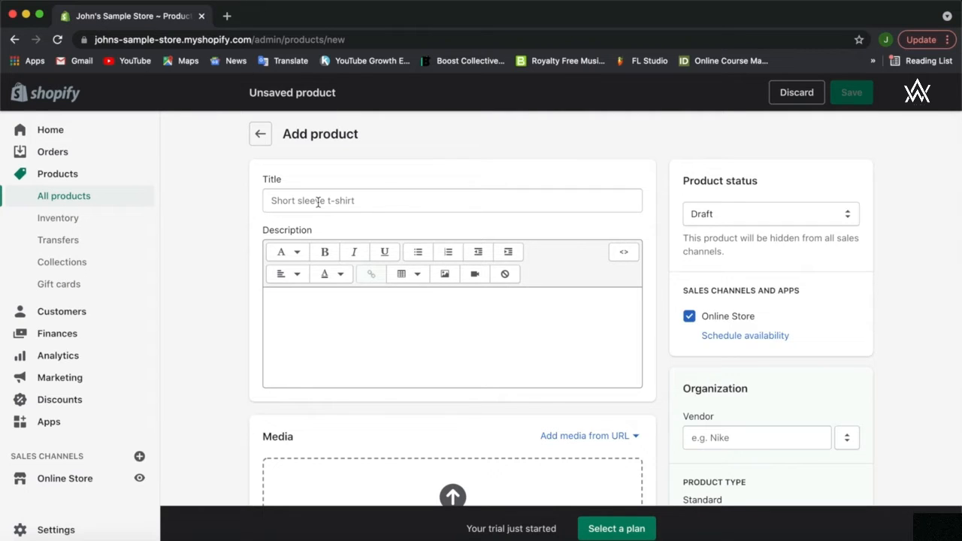
Enter "John's T-Shirt" as the title of the new product
left_click(318, 201)
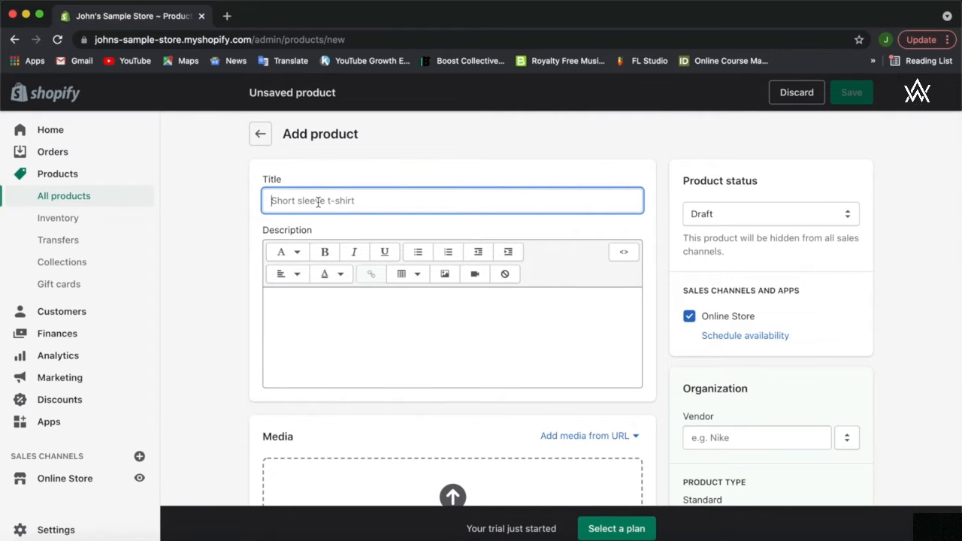
type("John'")
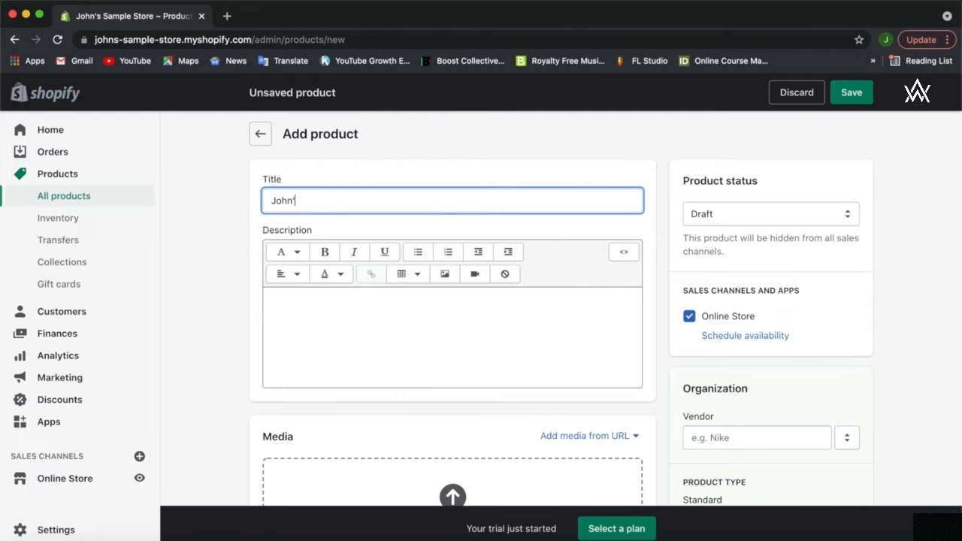
type("s T-Shirt")
left_click(315, 317)
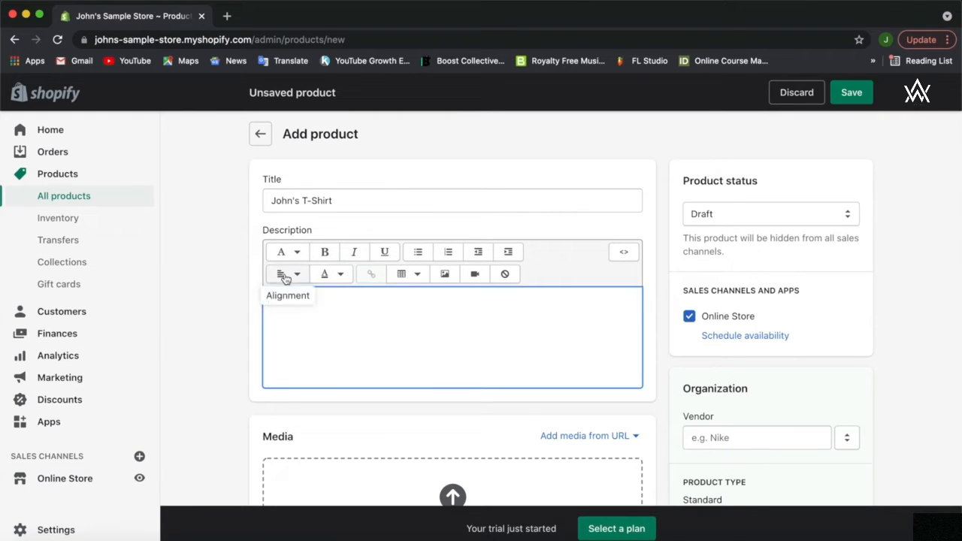
left_click(341, 276)
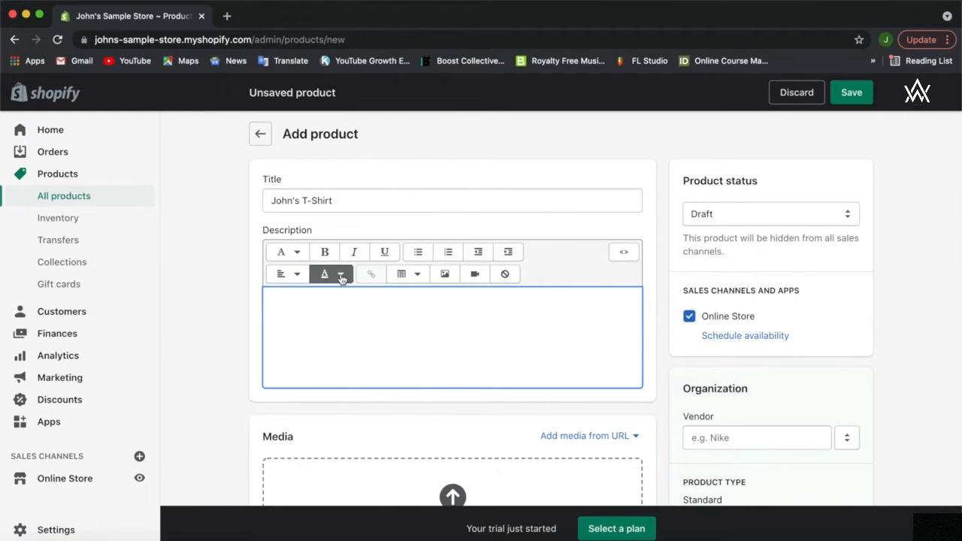
left_click(341, 276)
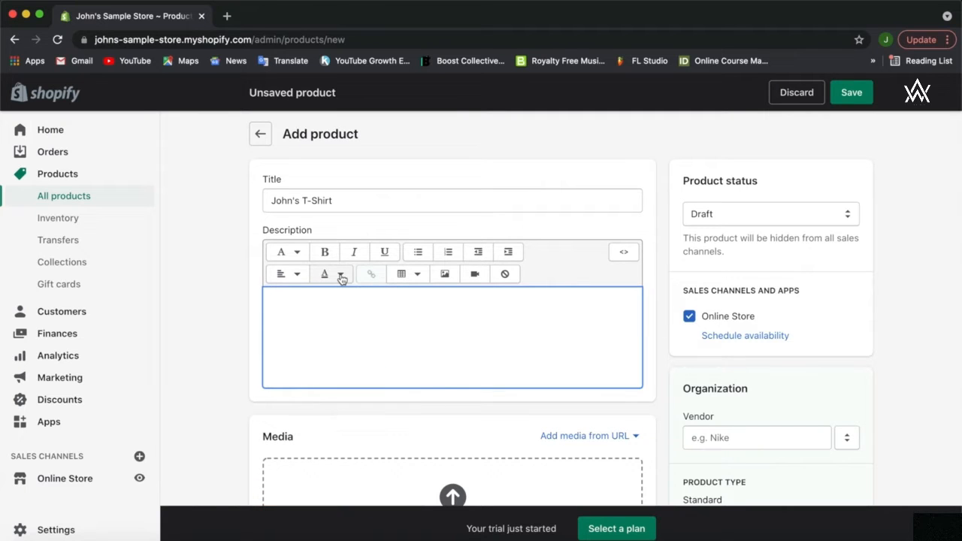
left_click(418, 279)
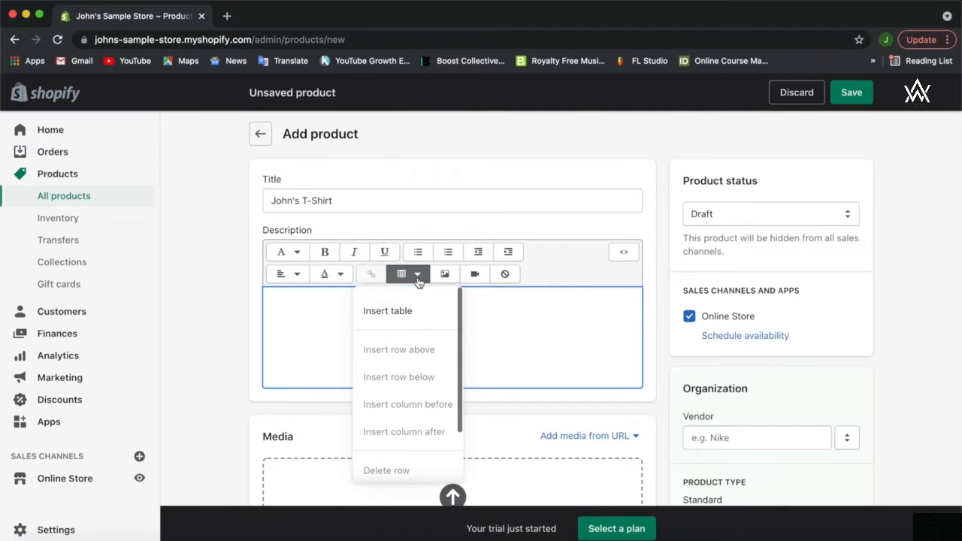
left_click(418, 281)
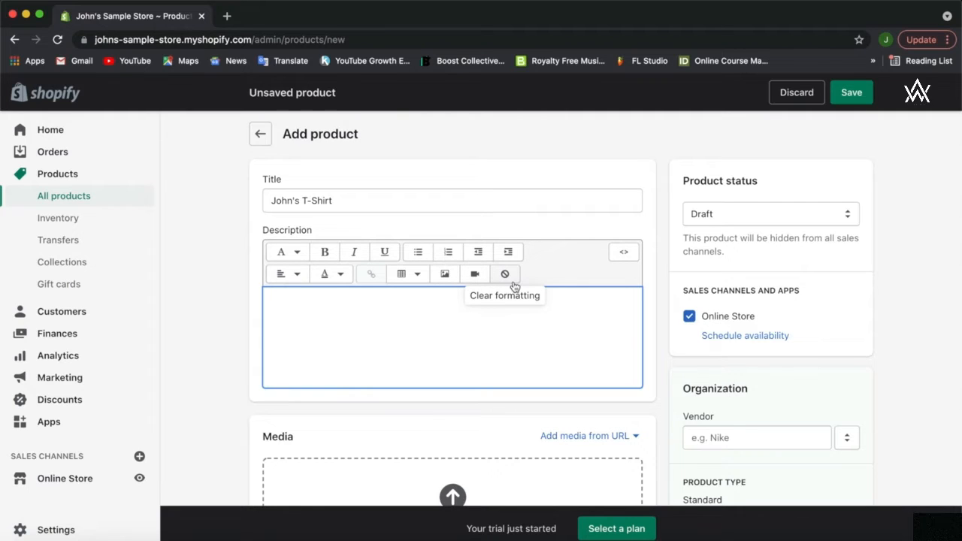
Write the product description "This is a basic white t-shirt made out of cotton. One size fits all."
left_click(499, 327)
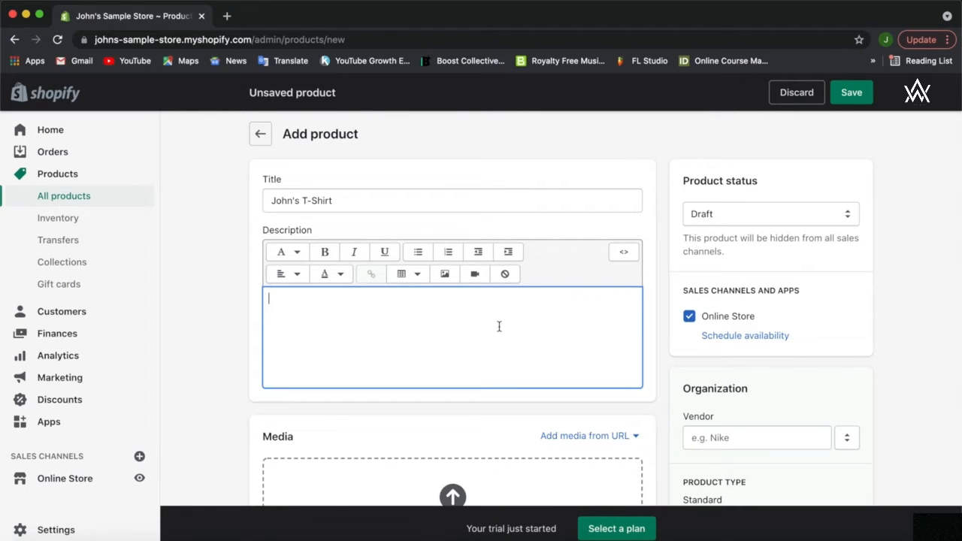
type("This is a basic white t-shirt")
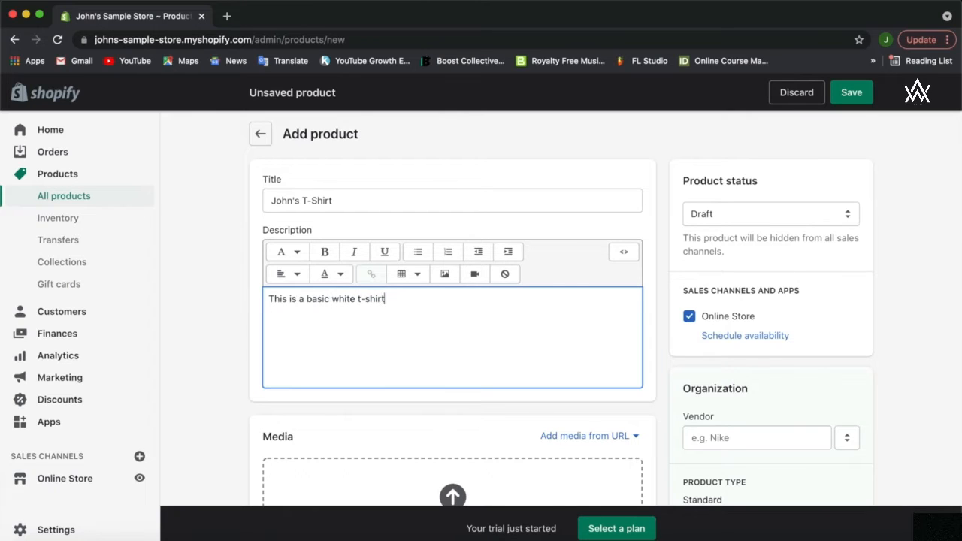
type(" made out of cotton. ")
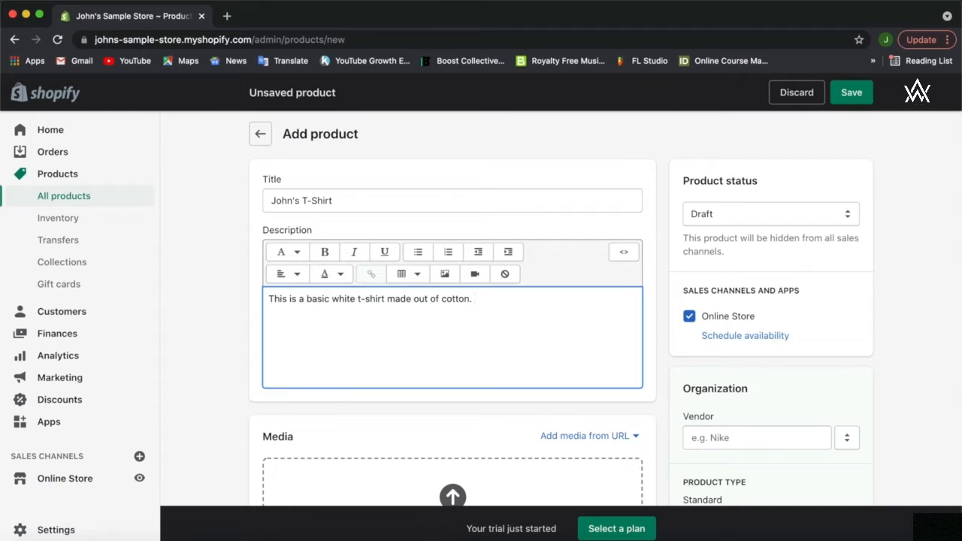
type("One size fits all.")
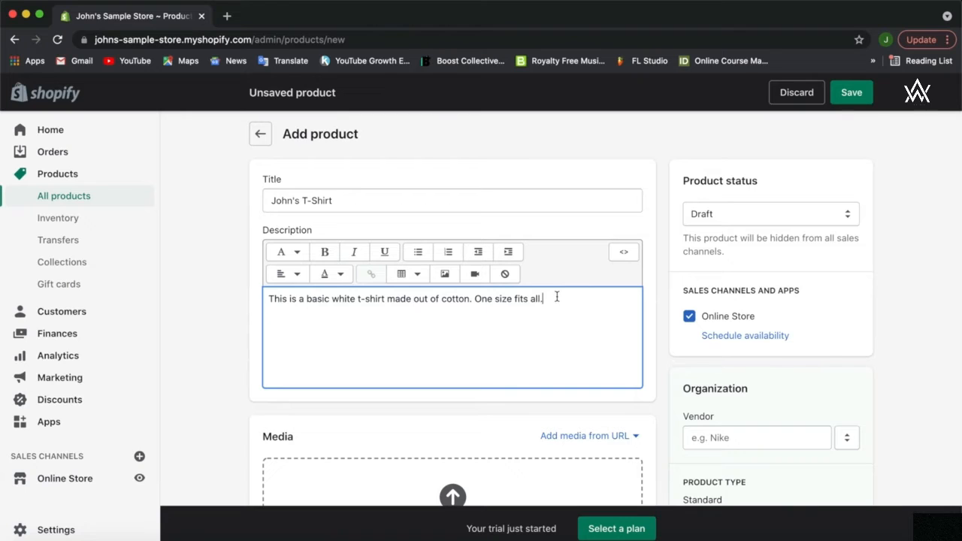
Set the product status to Active and look at the Online Store availability schedule without scheduling a date
left_click(710, 216)
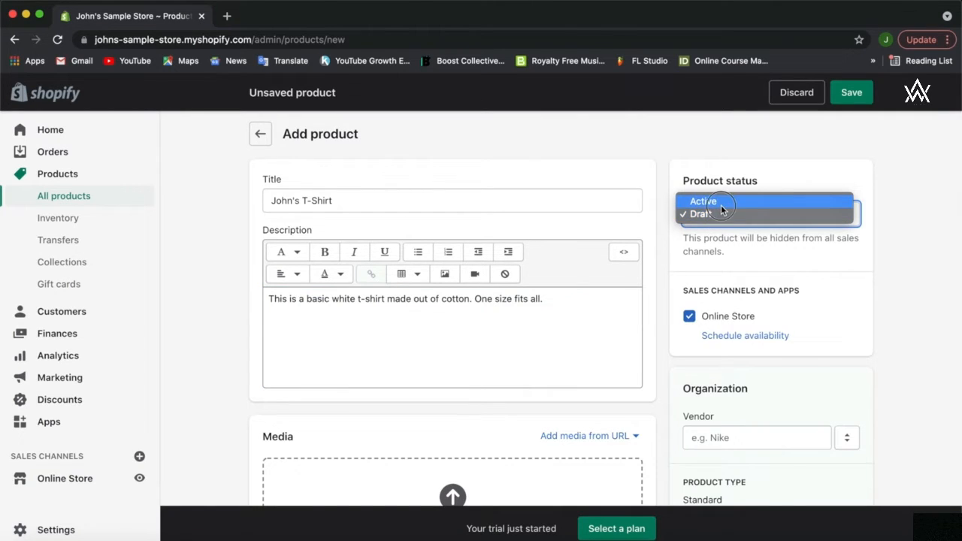
left_click(721, 203)
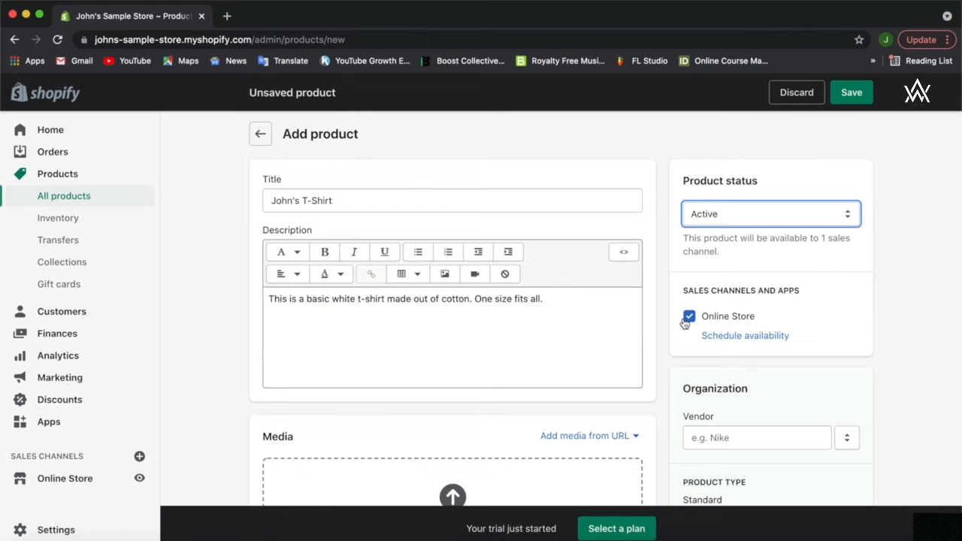
left_click(720, 343)
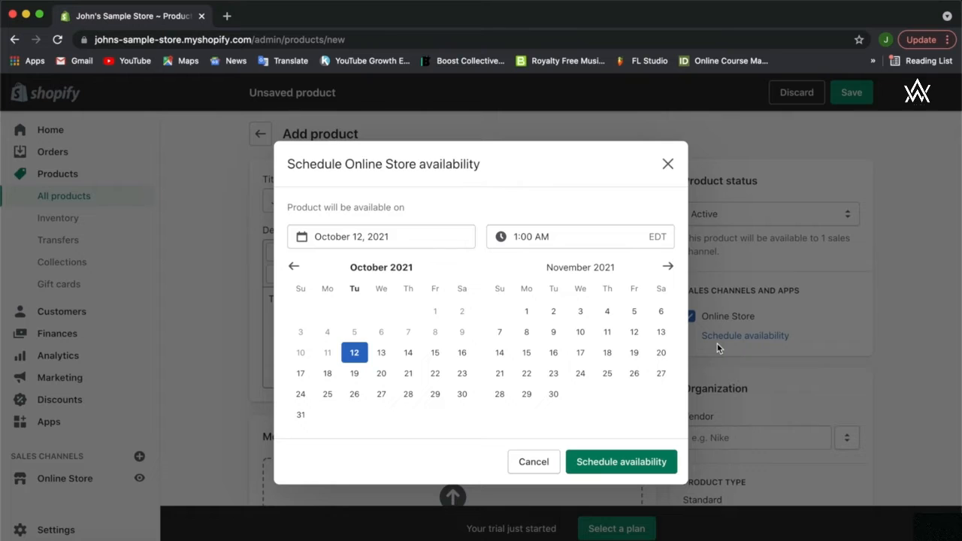
left_click(545, 456)
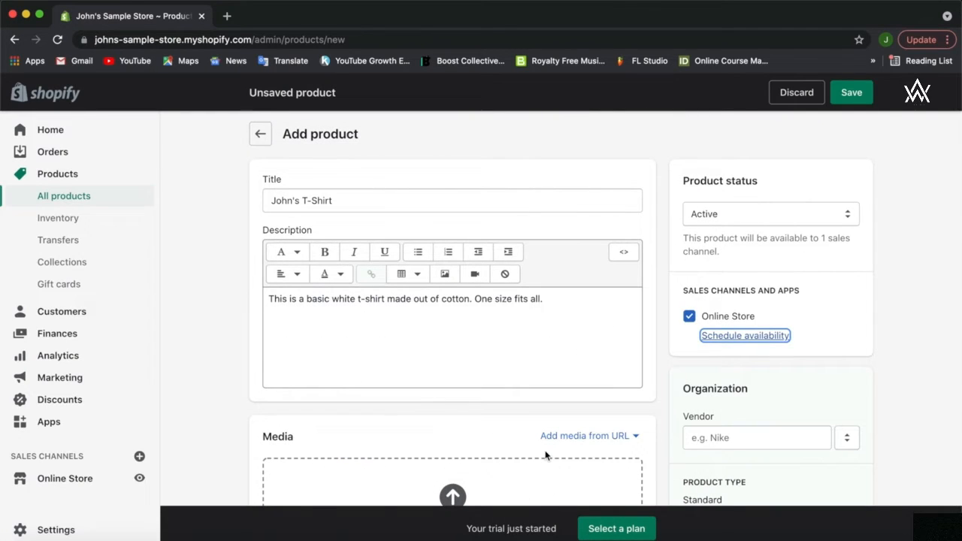
Set the standard product type to Shirts & Tops, found under Apparel & Accessories > Clothing
scroll(652, 396, "down", 3)
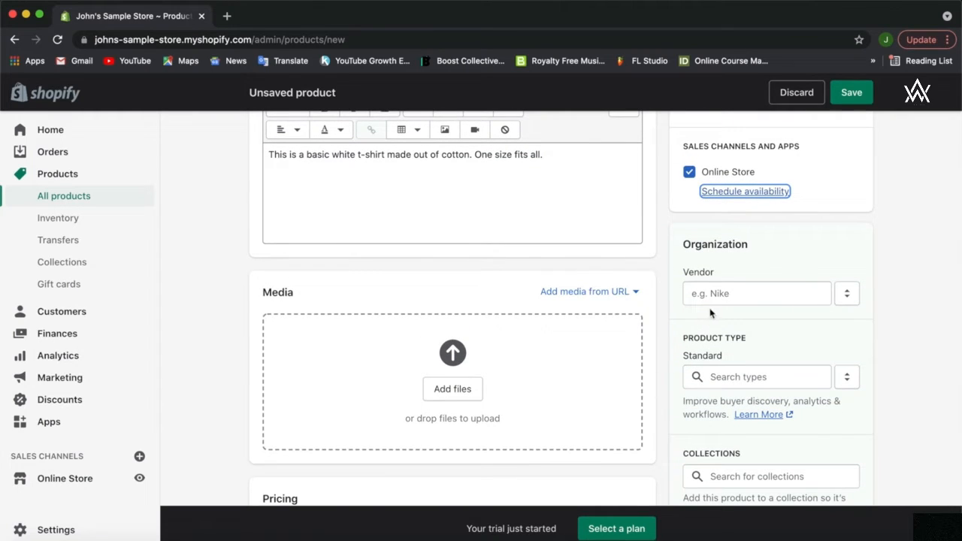
left_click(732, 293)
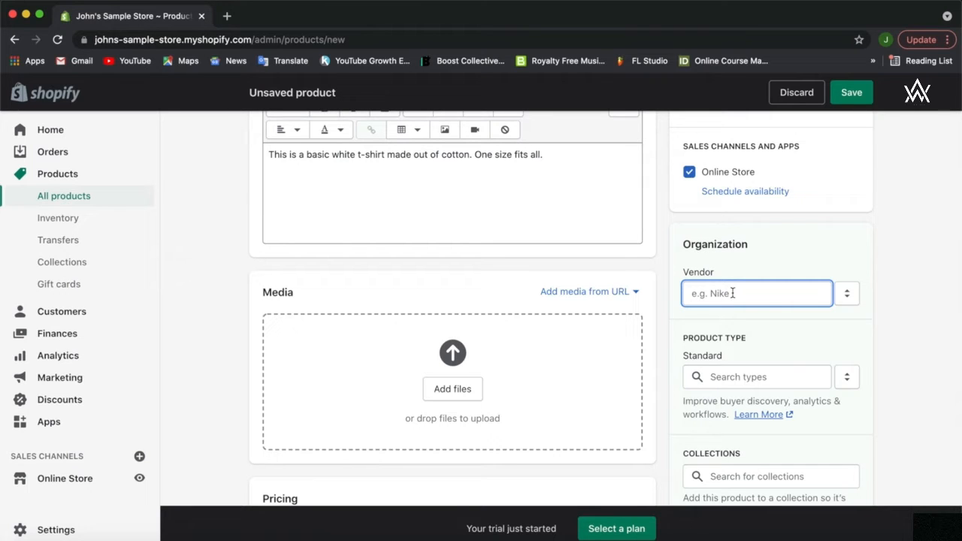
scroll(733, 294, "down", 2)
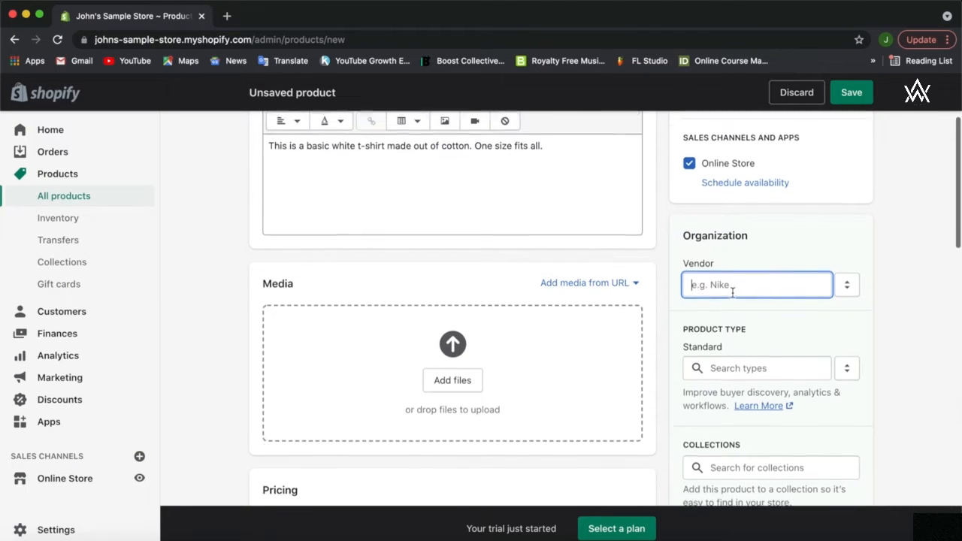
left_click(733, 293)
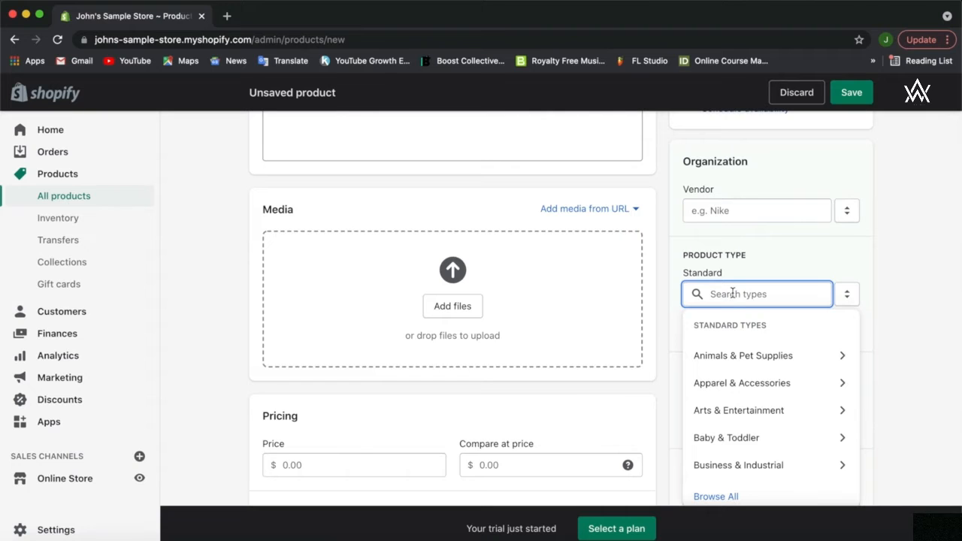
scroll(725, 377, "down", 1)
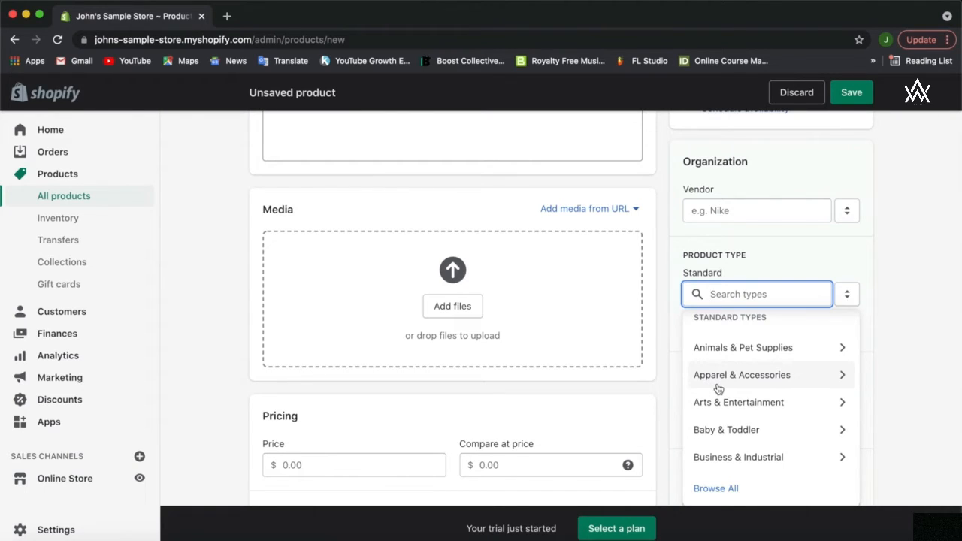
left_click(731, 385)
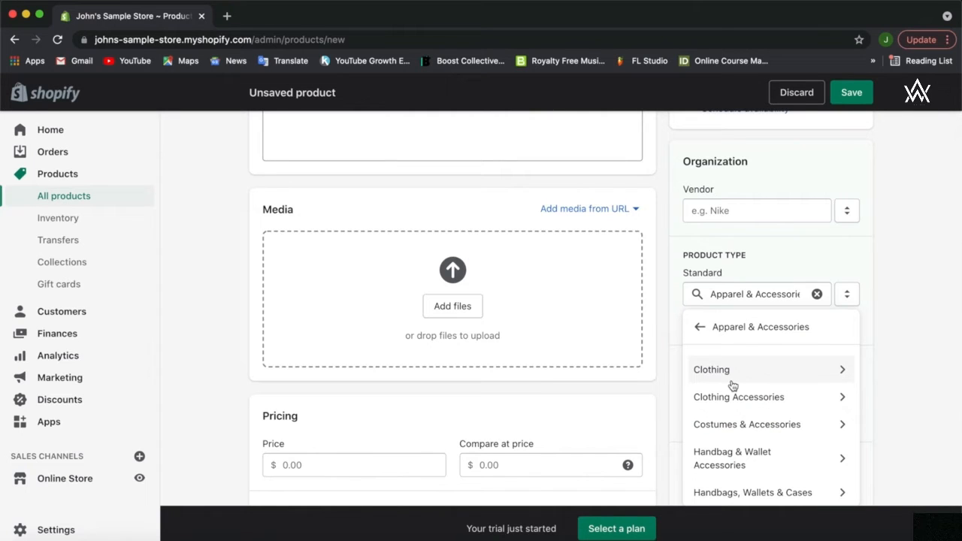
left_click(734, 385)
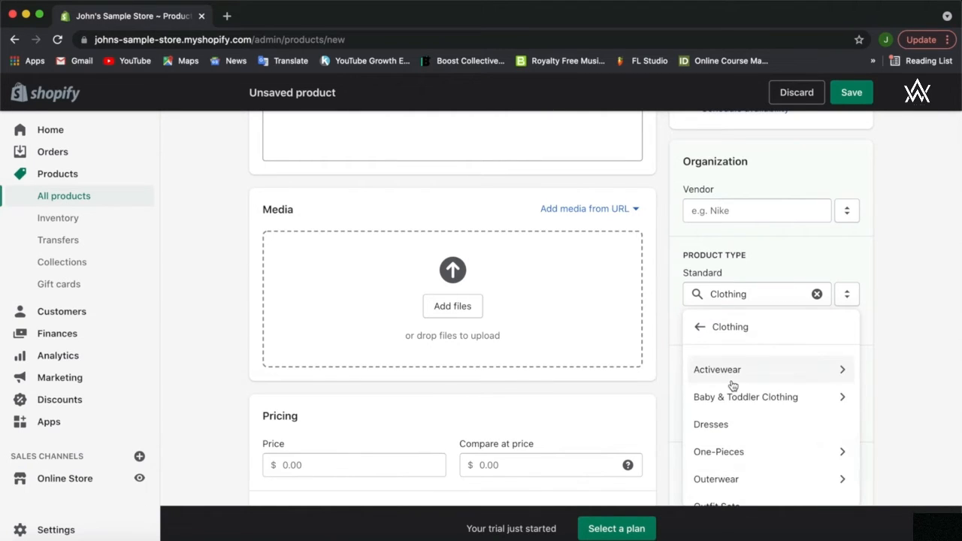
scroll(733, 385, "down", 3)
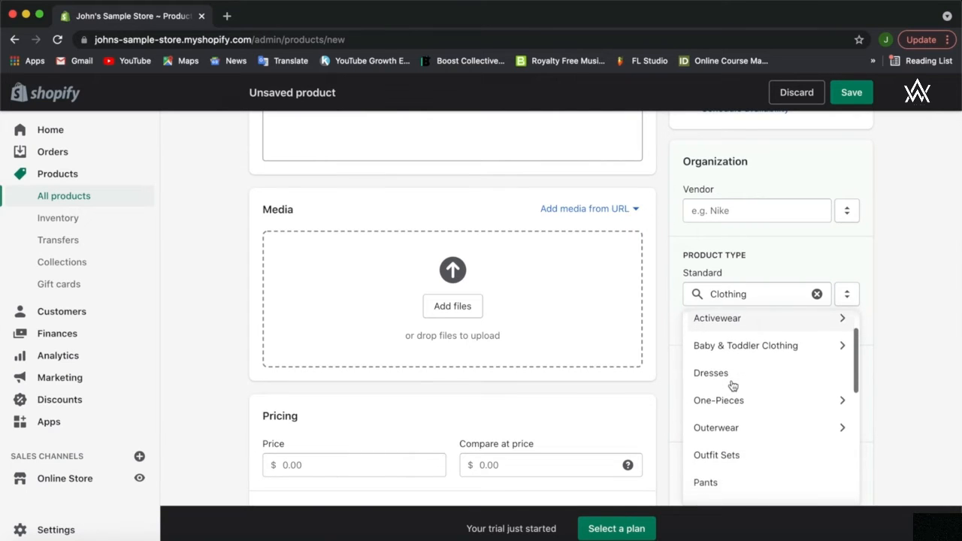
scroll(733, 386, "down", 2)
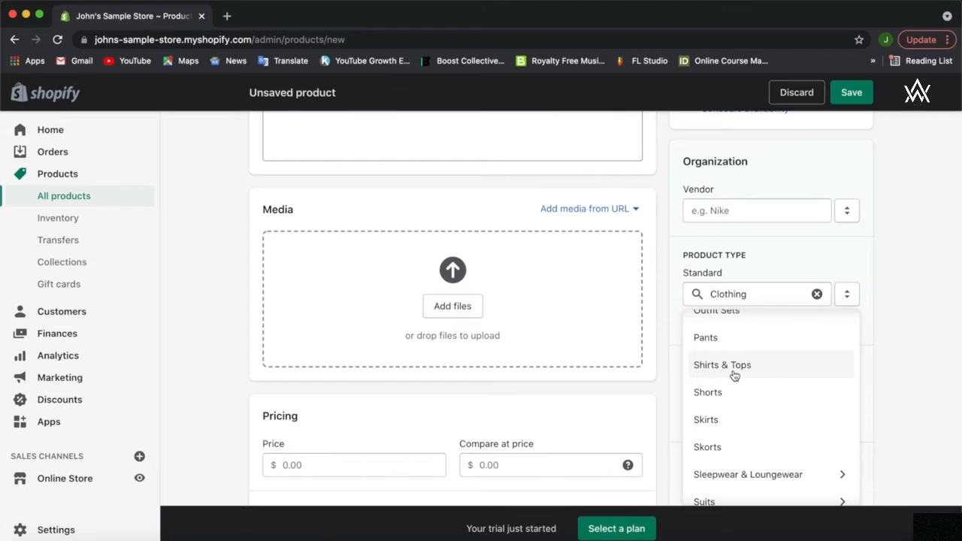
left_click(737, 371)
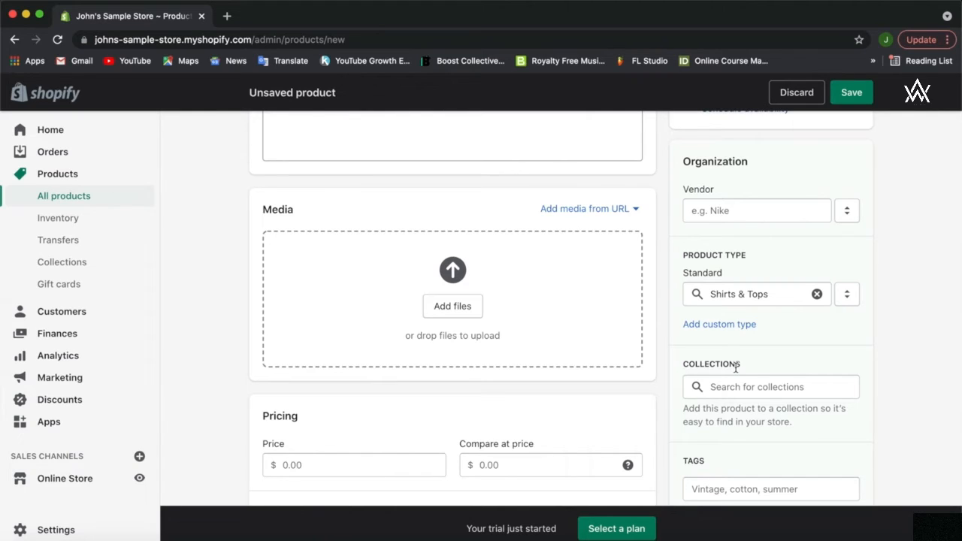
Add the tags cotton, white and t-shirt to the product
scroll(736, 367, "down", 1)
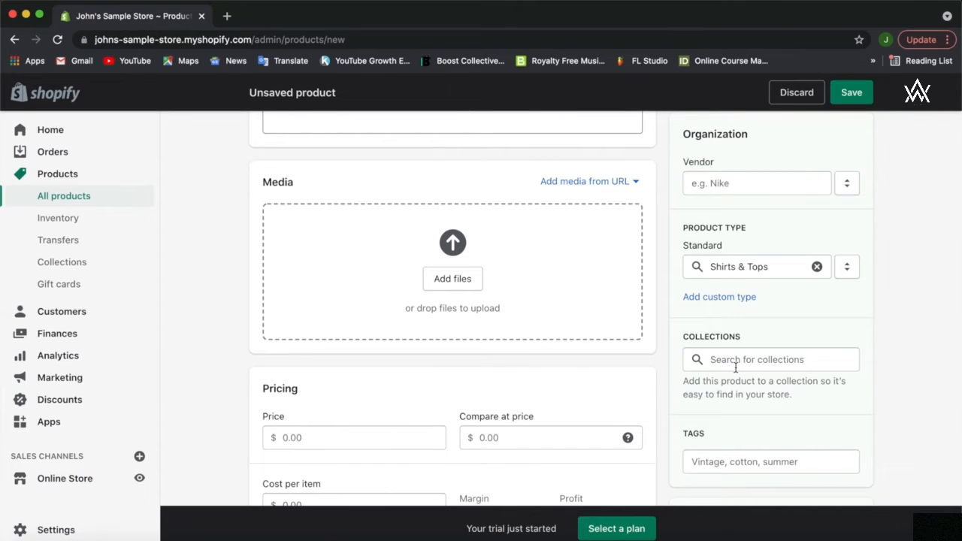
scroll(736, 367, "down", 2)
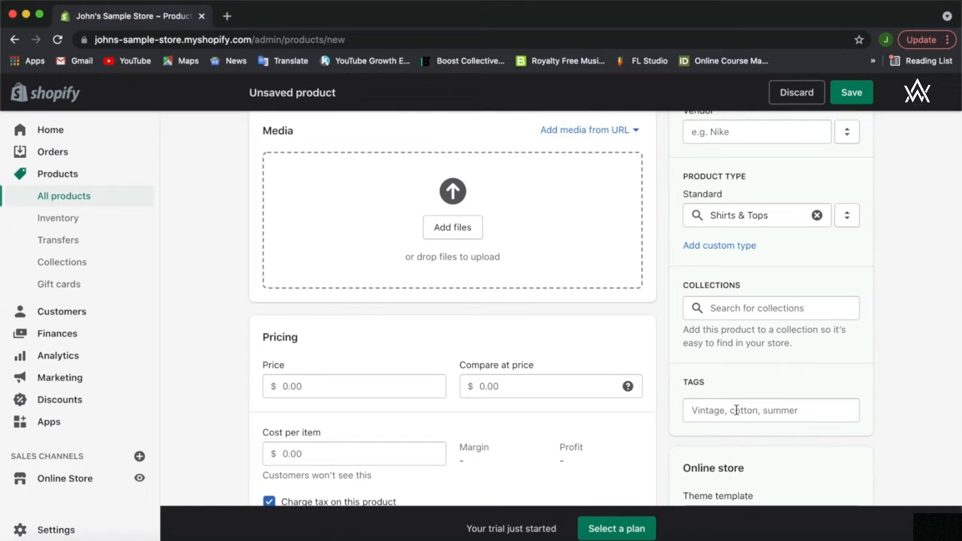
left_click(736, 410)
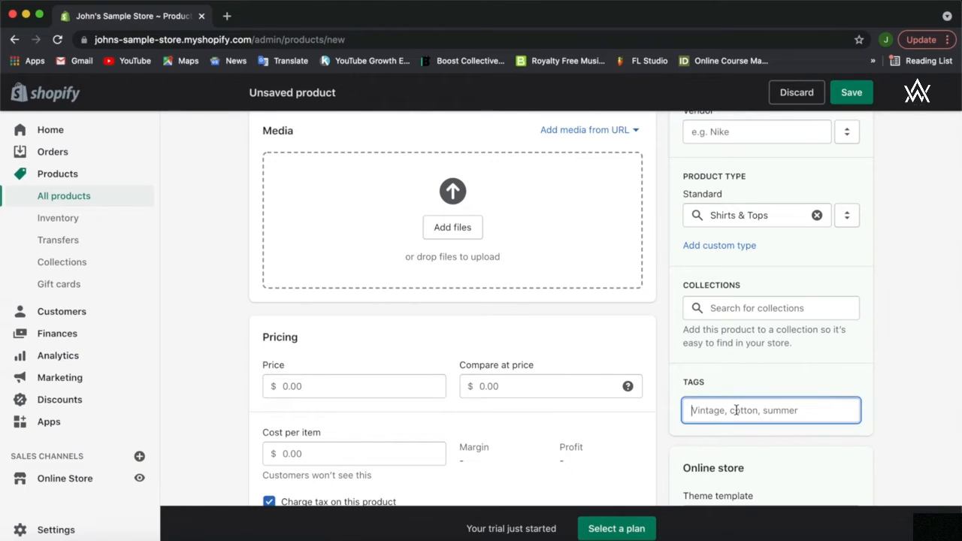
type("cotton")
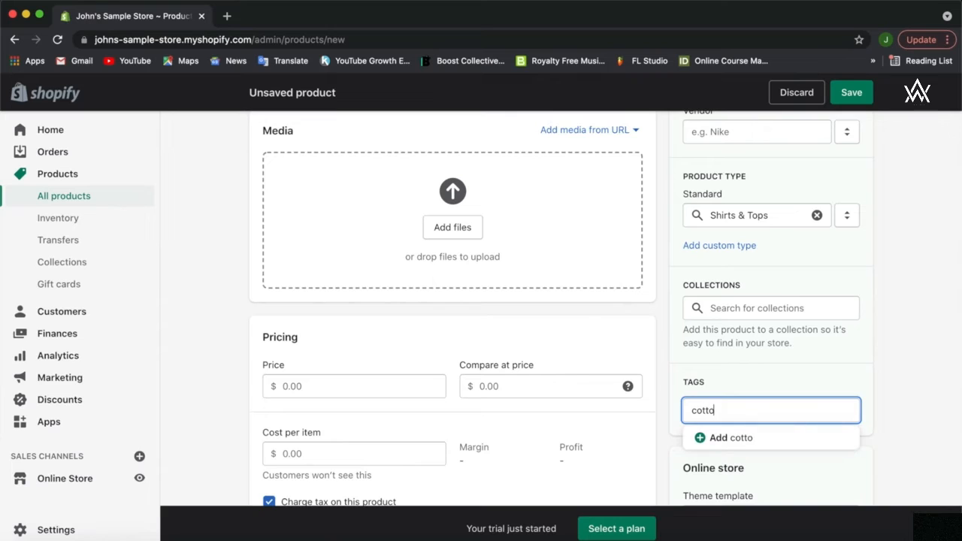
left_click(749, 435)
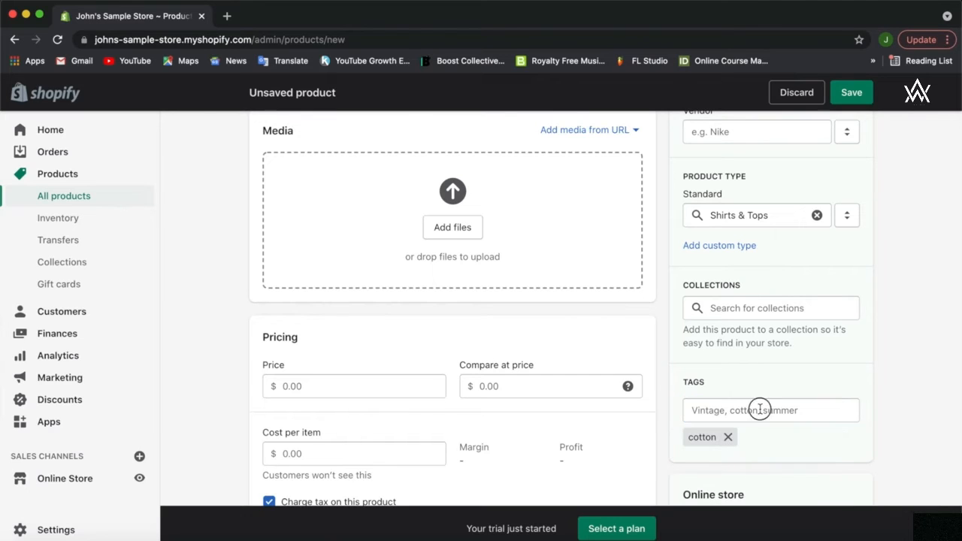
left_click(760, 410)
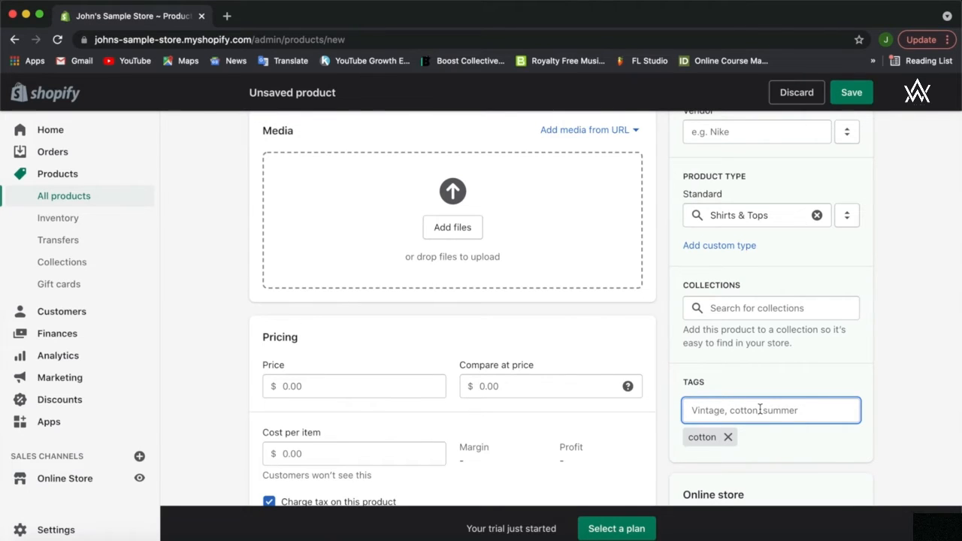
type("white")
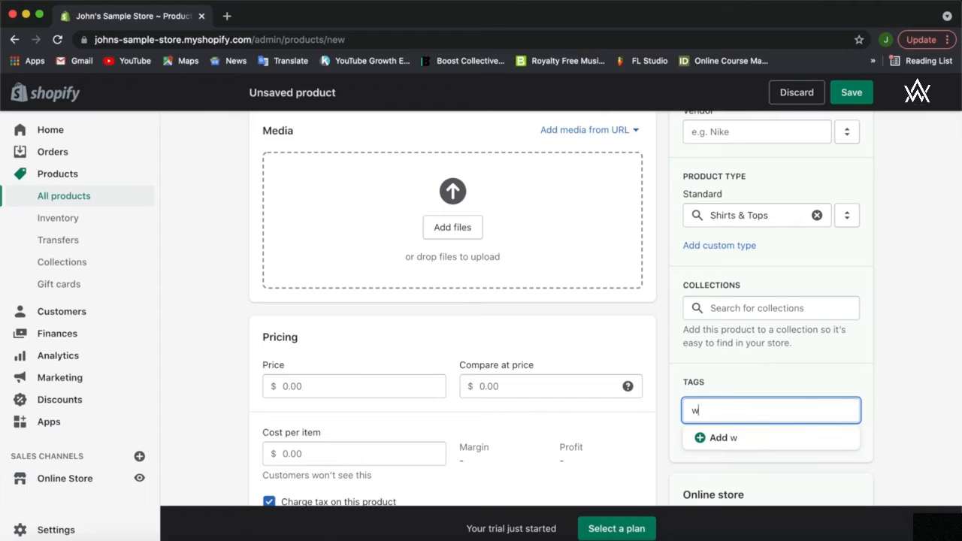
left_click(767, 436)
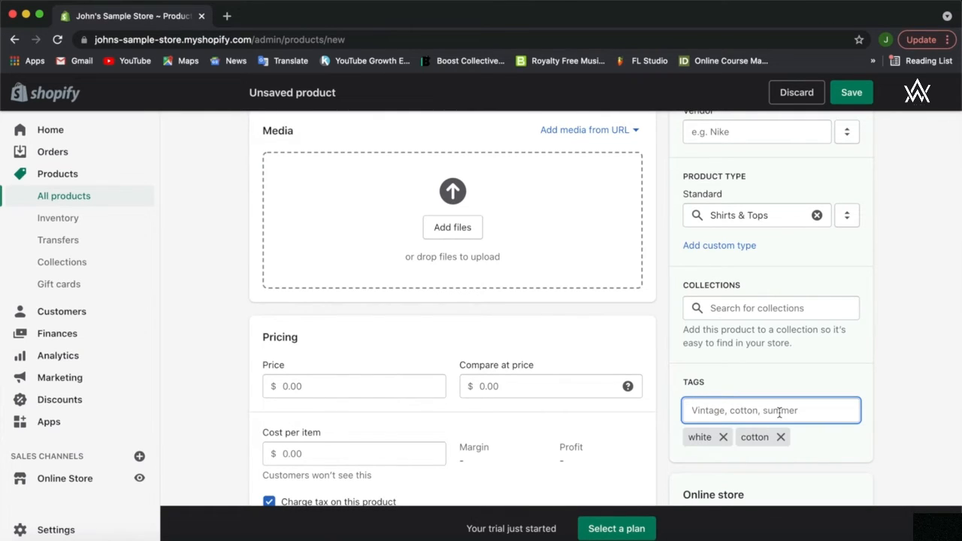
type("t-shirt")
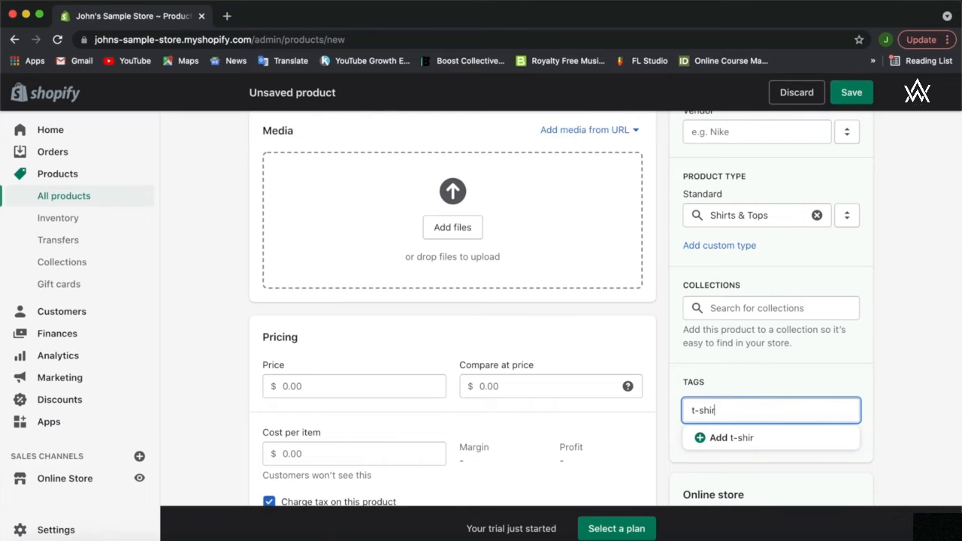
left_click(767, 439)
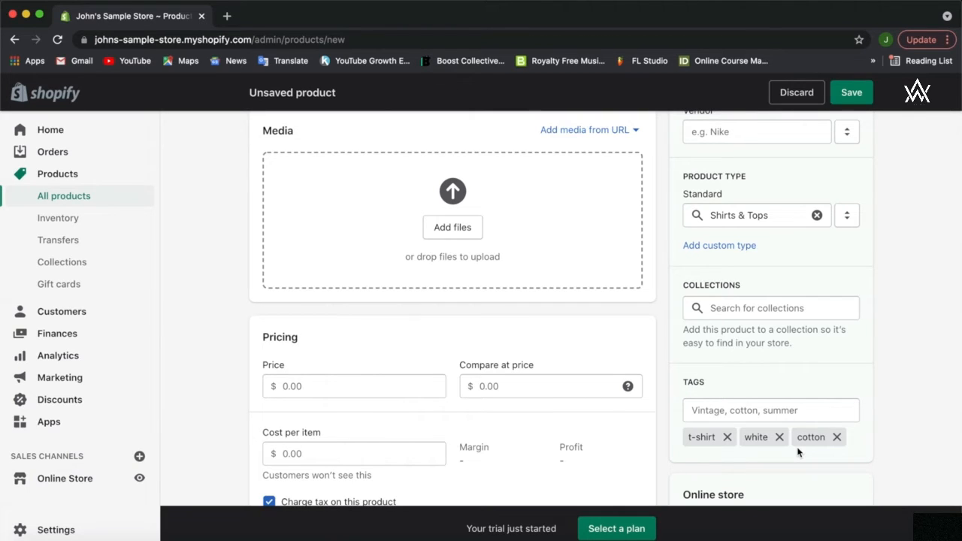
Choose Default product as the product's online store theme template
scroll(798, 451, "down", 2)
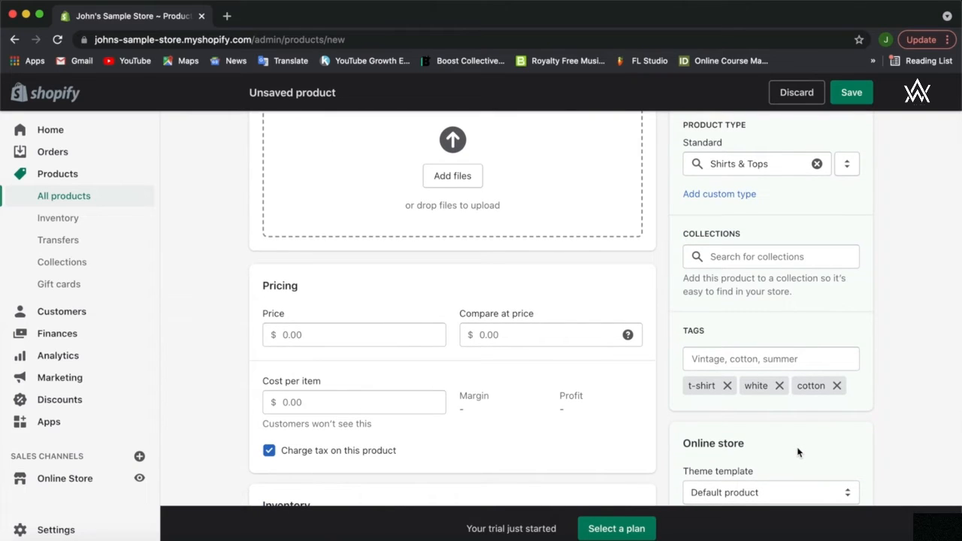
scroll(798, 451, "down", 3)
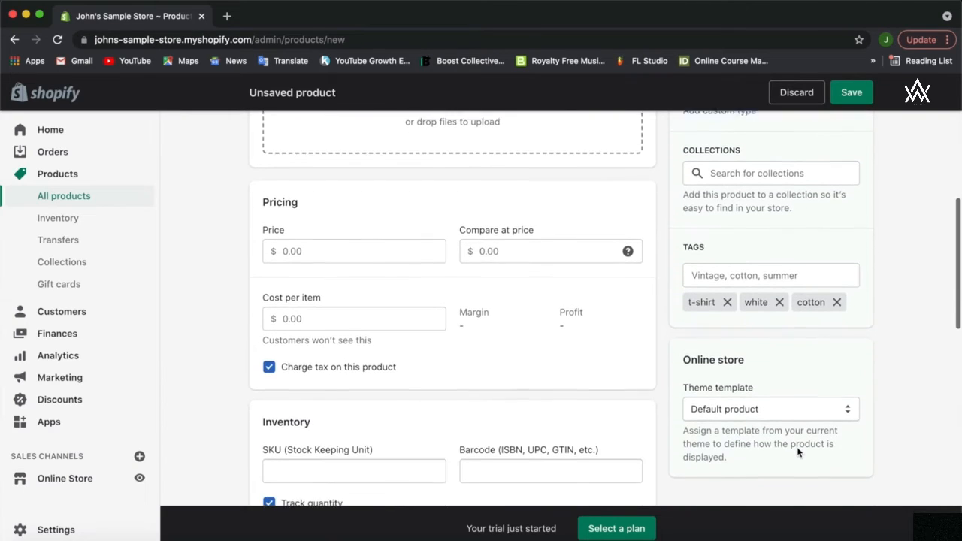
left_click(801, 412)
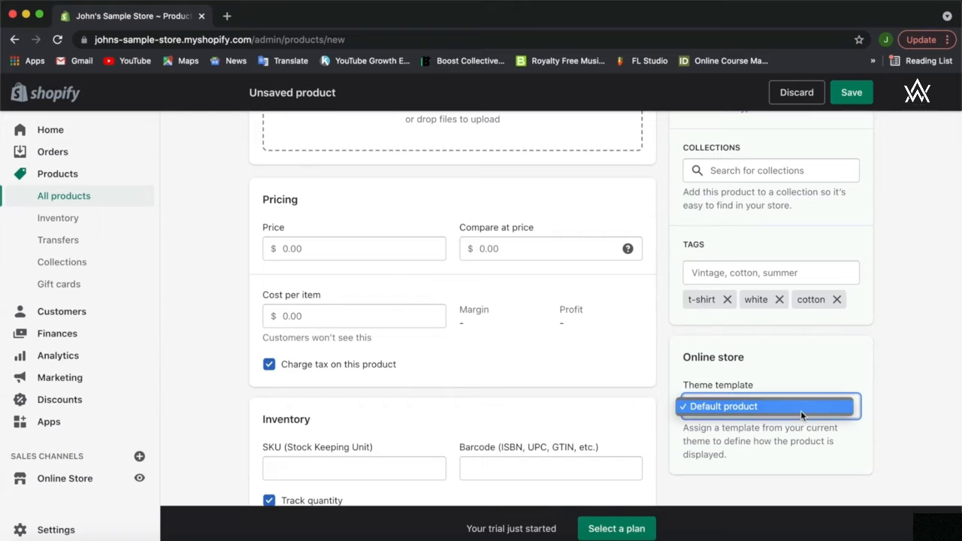
left_click(729, 408)
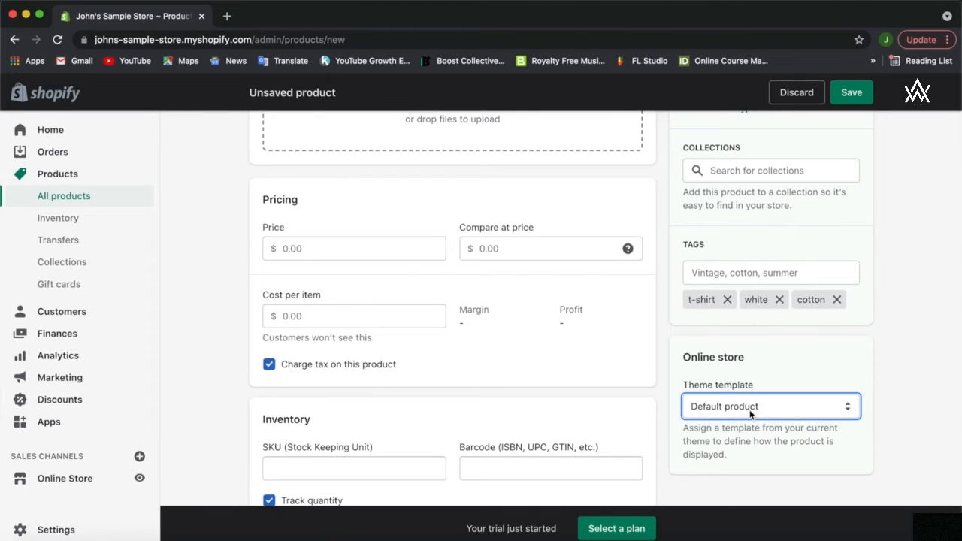
Add the white t-shirt image IMG_3589.JPG from the downloads stack to the product's media
scroll(750, 414, "up", 10)
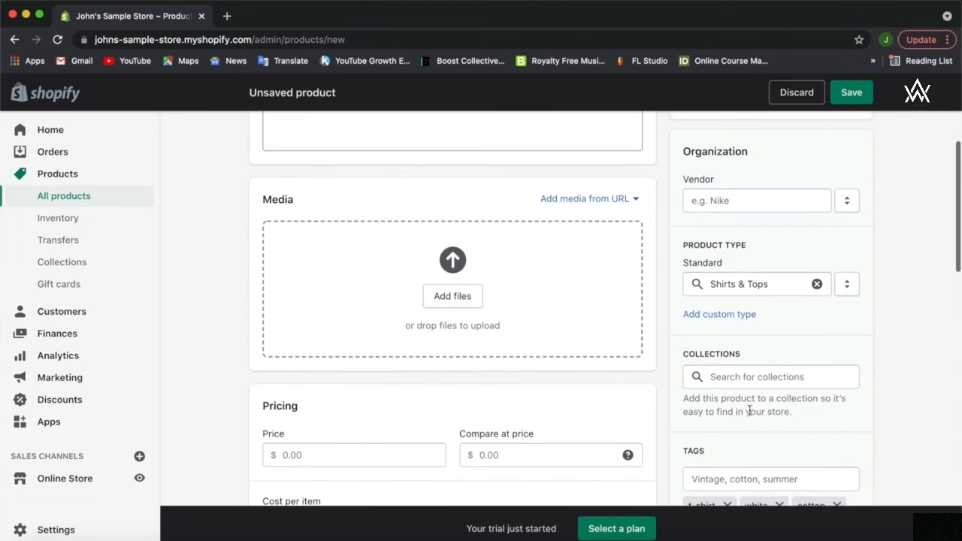
scroll(750, 412, "up", 2)
scroll(750, 414, "down", 4)
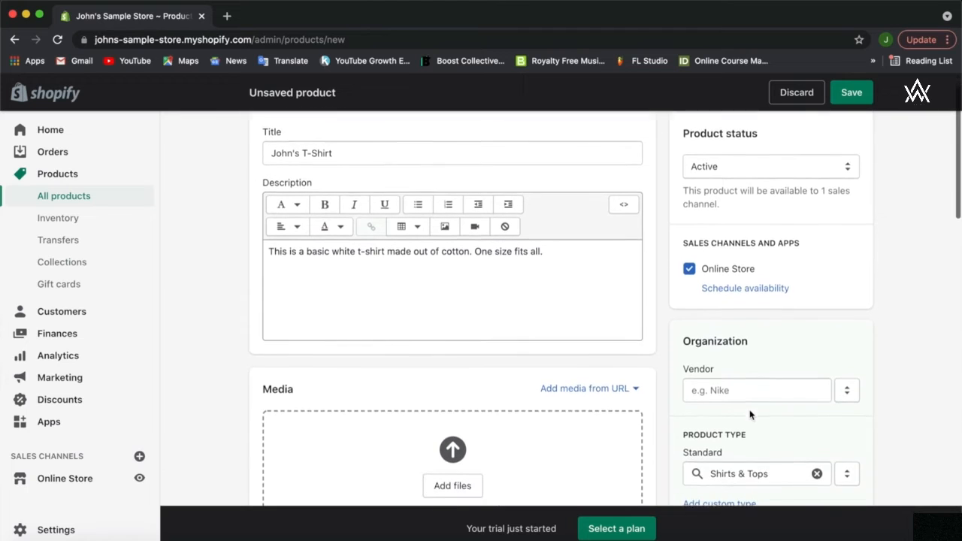
scroll(749, 414, "down", 2)
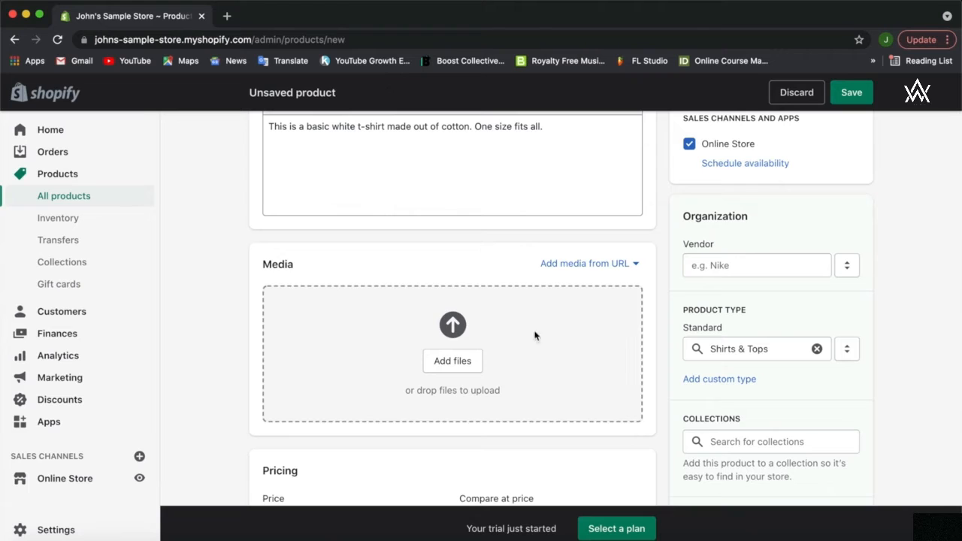
left_click(630, 267)
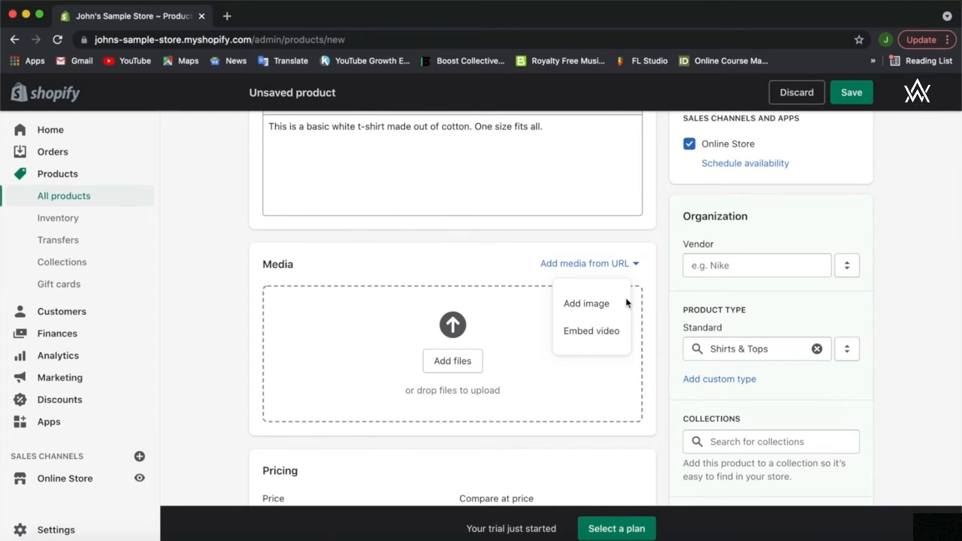
left_click(636, 265)
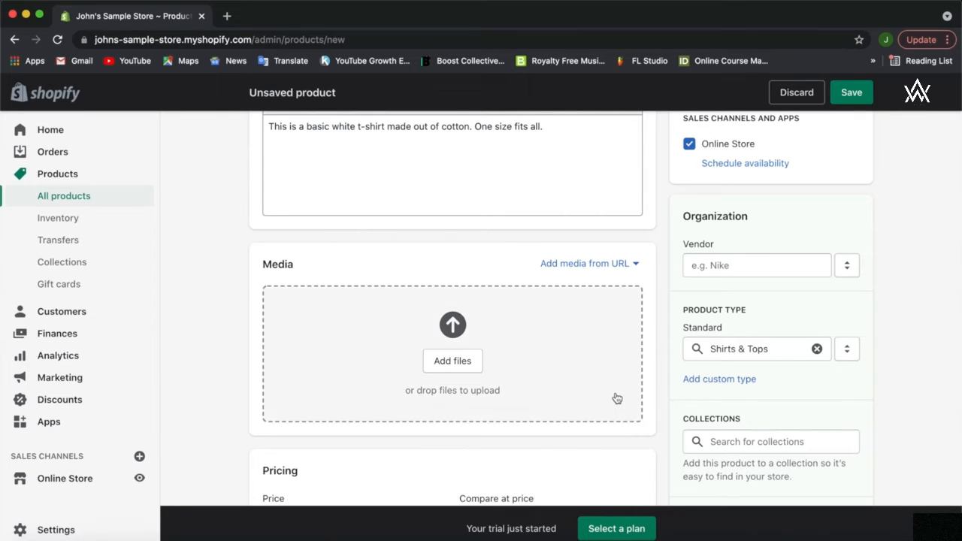
left_click(830, 537)
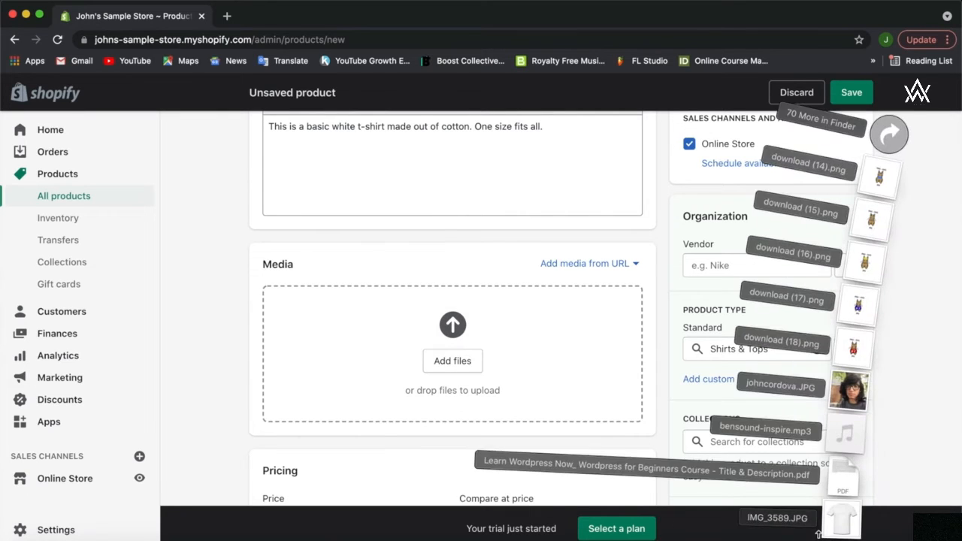
left_click_drag(837, 534, 539, 367)
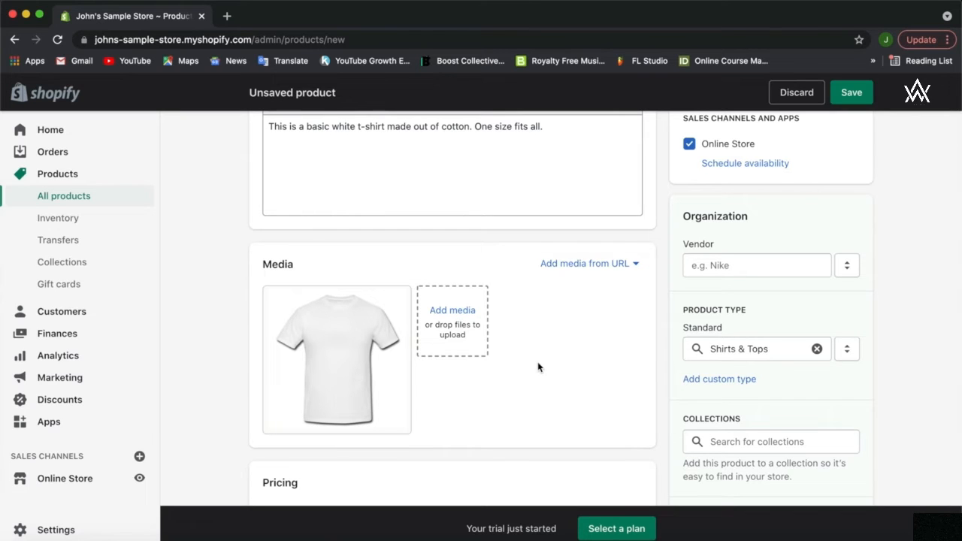
Set the product's price to $19.99 in the pricing section
scroll(538, 367, "down", 3)
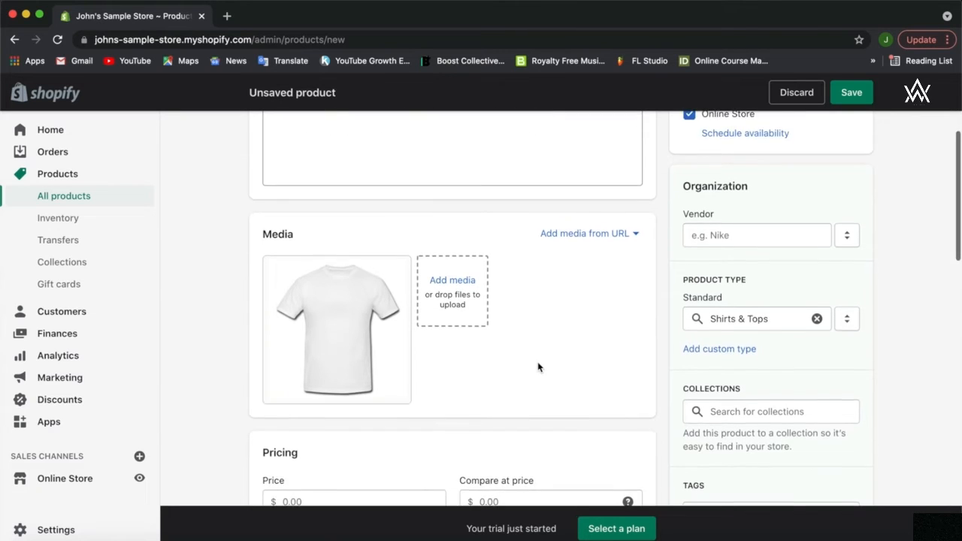
scroll(476, 366, "down", 3)
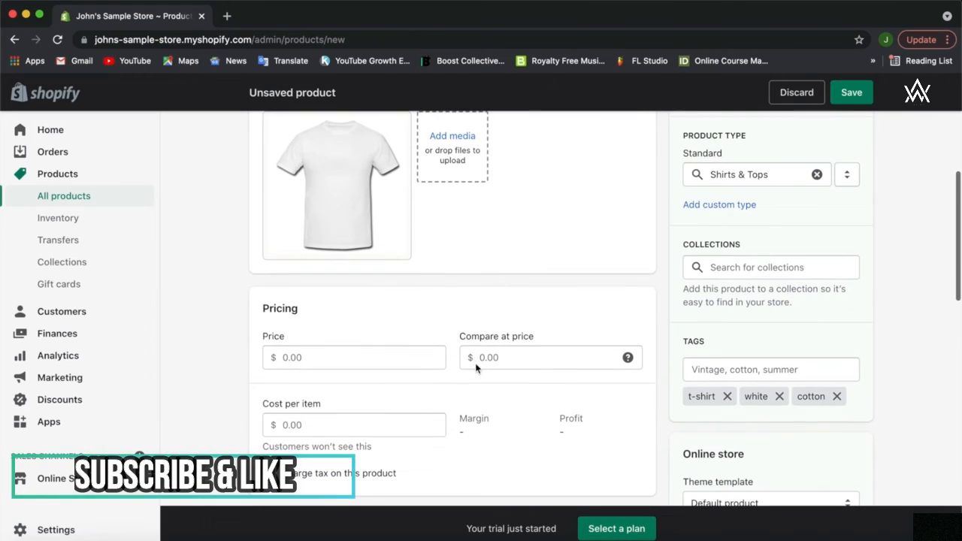
left_click(413, 362)
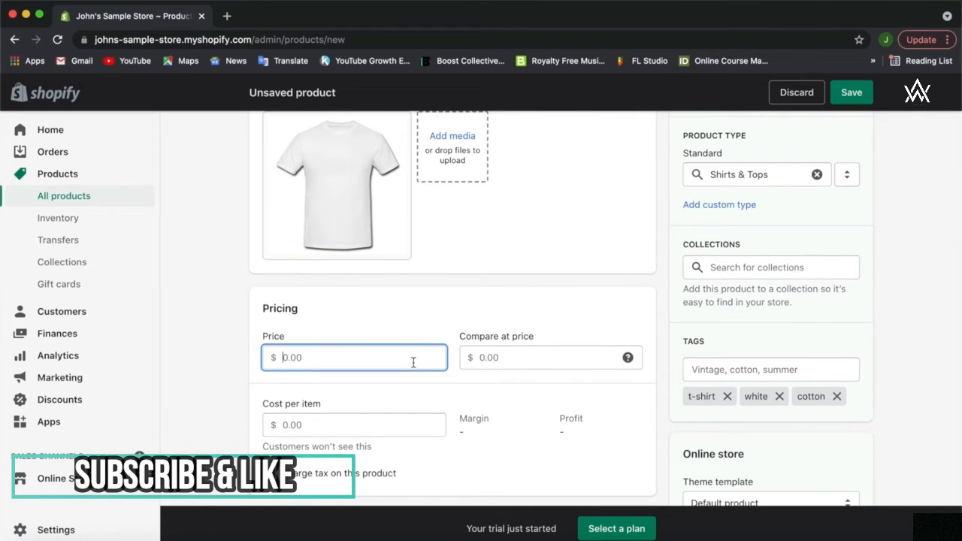
type("19.99")
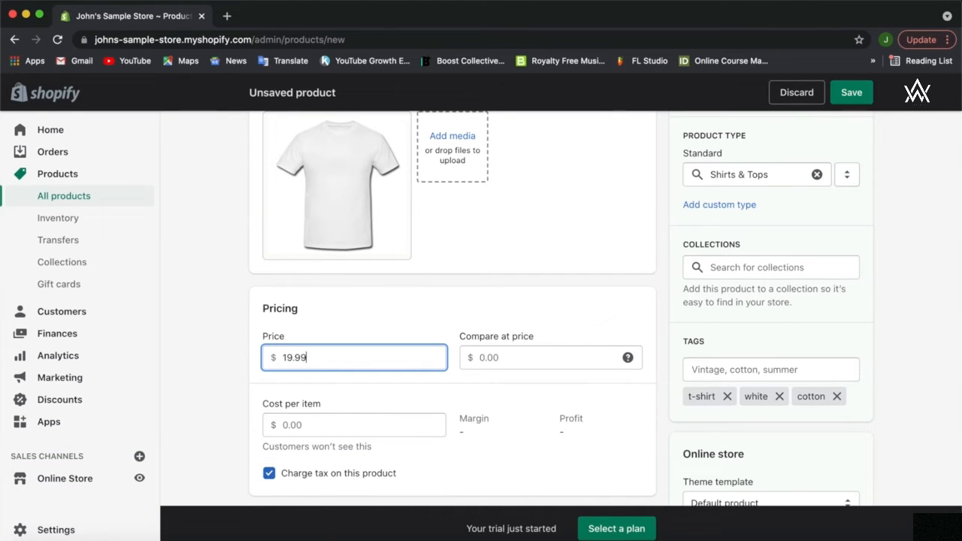
Look at the compare at price field and set the product's cost per item to $9.99
left_click(533, 367)
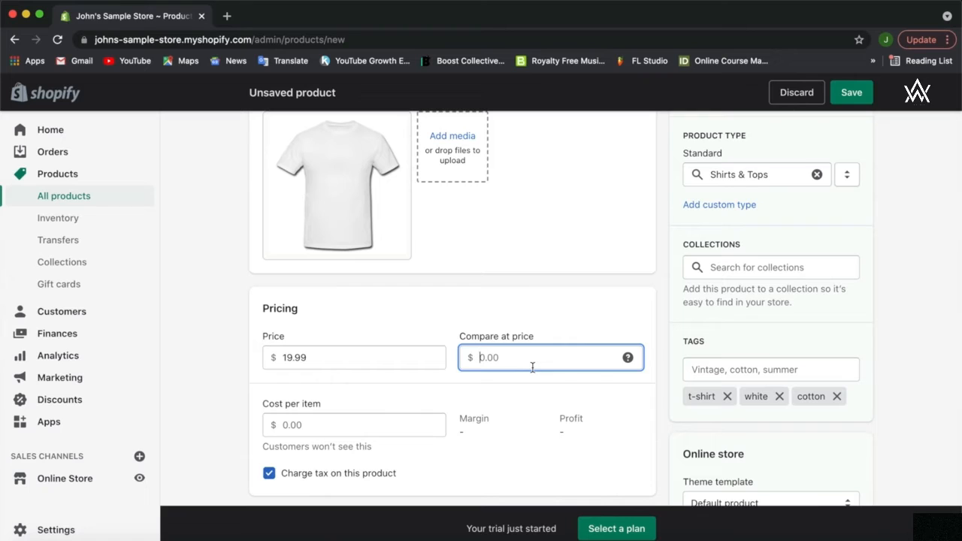
mouse_move(625, 365)
scroll(487, 403, "down", 2)
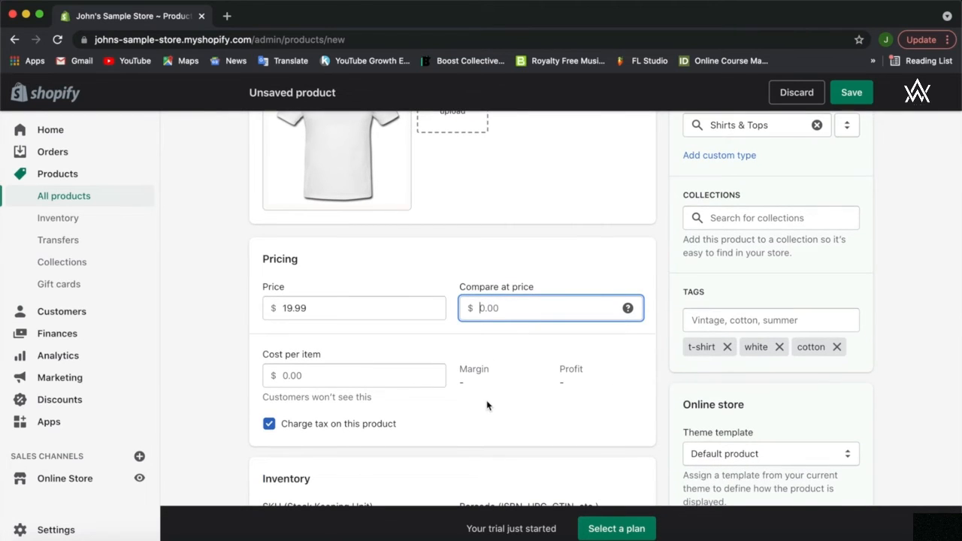
left_click(428, 378)
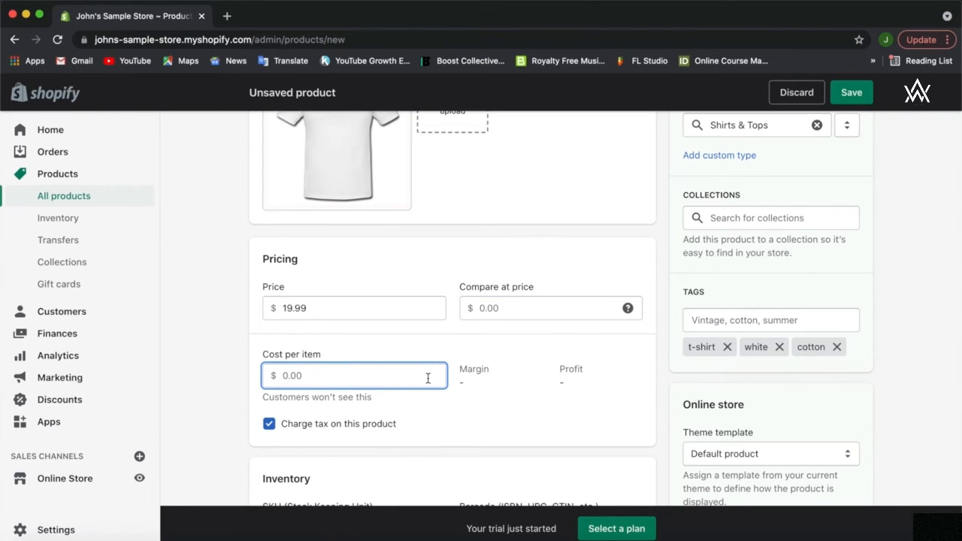
type("9.99")
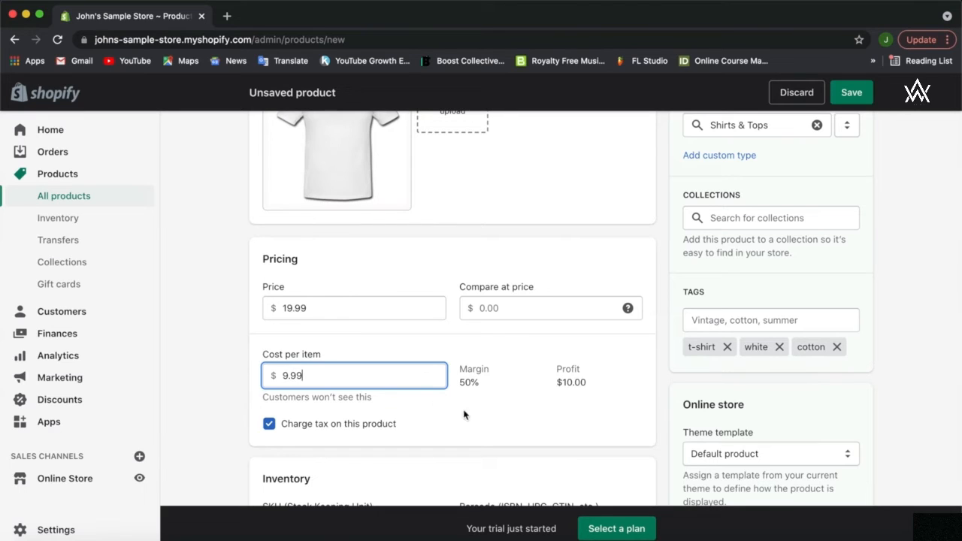
left_click(473, 419)
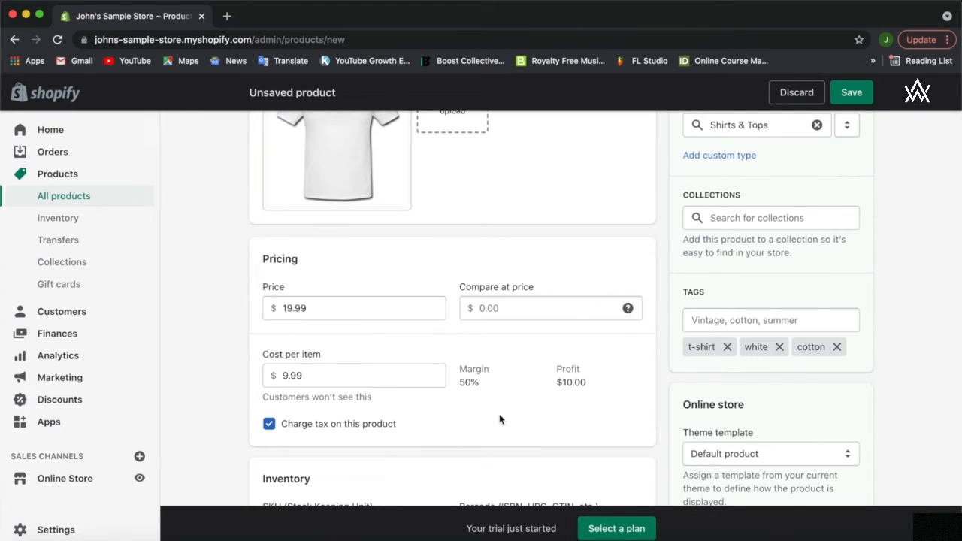
Try the option to continue selling when out of stock, turn it back off, and set the available quantity to 10
scroll(500, 419, "down", 4)
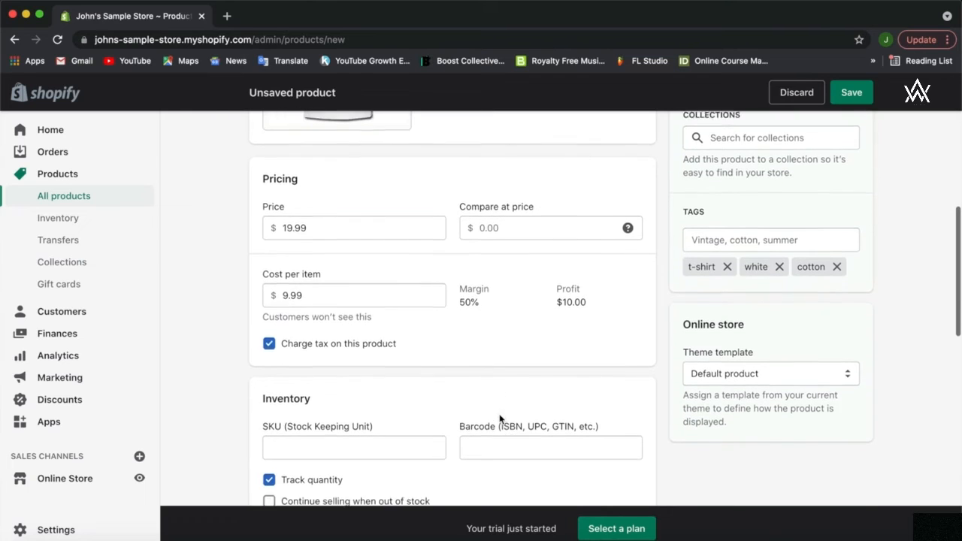
scroll(500, 419, "down", 1)
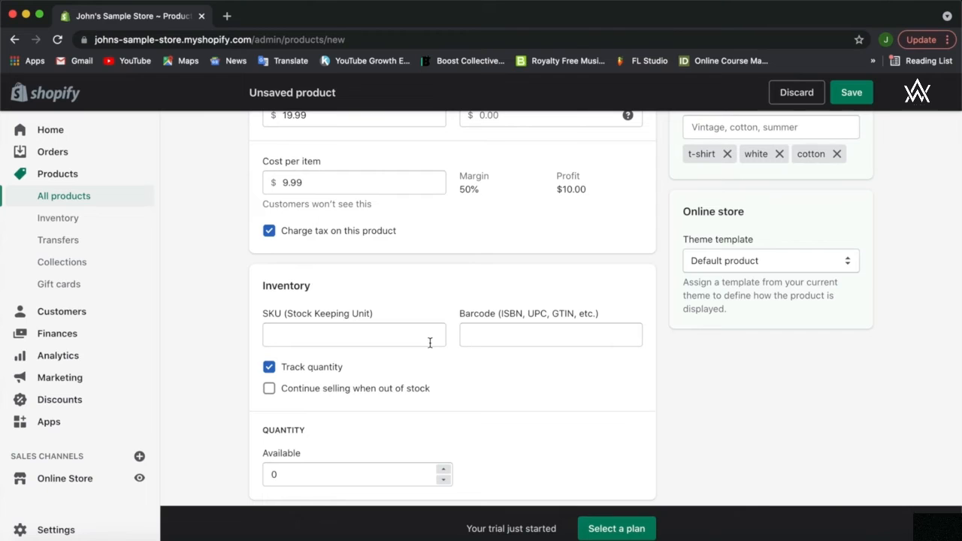
scroll(430, 343, "down", 2)
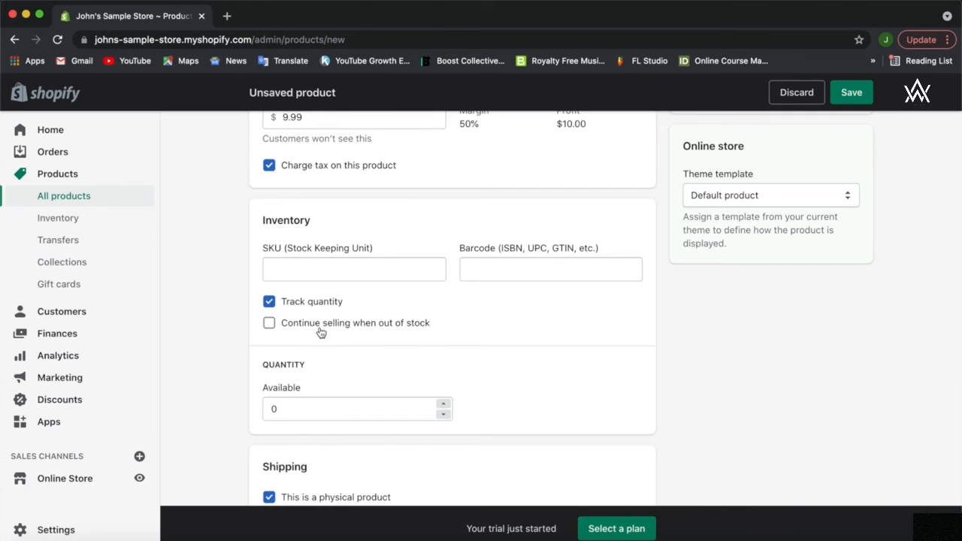
left_click(271, 331)
left_click(270, 328)
left_click(310, 420)
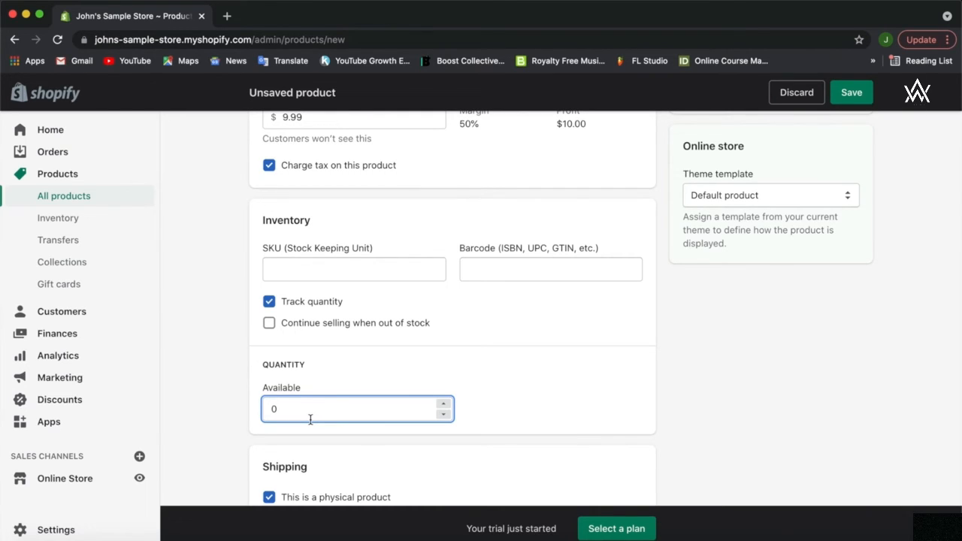
key("Left")
type("1")
left_click(520, 363)
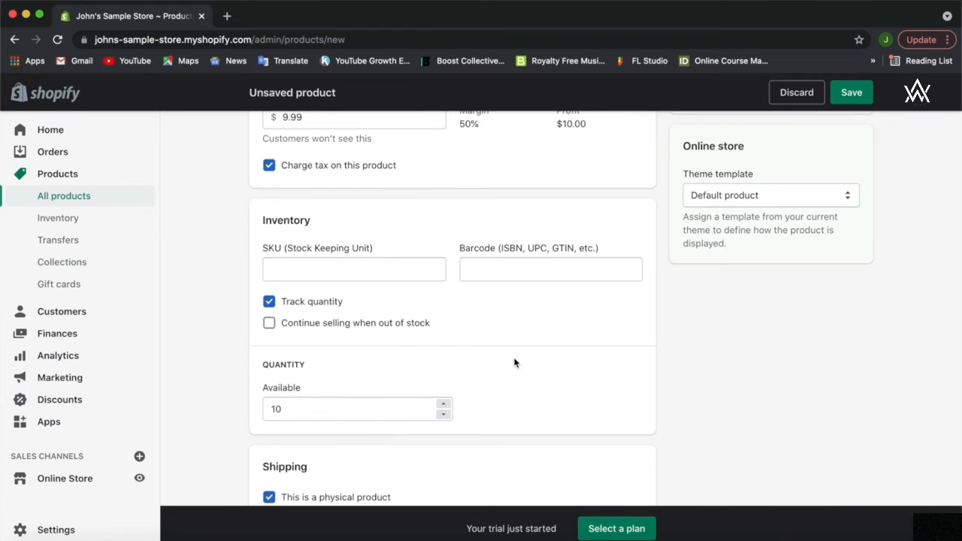
Look at the available weight units and set the product's shipping weight to 0.1 lb
scroll(516, 363, "down", 3)
scroll(515, 363, "down", 3)
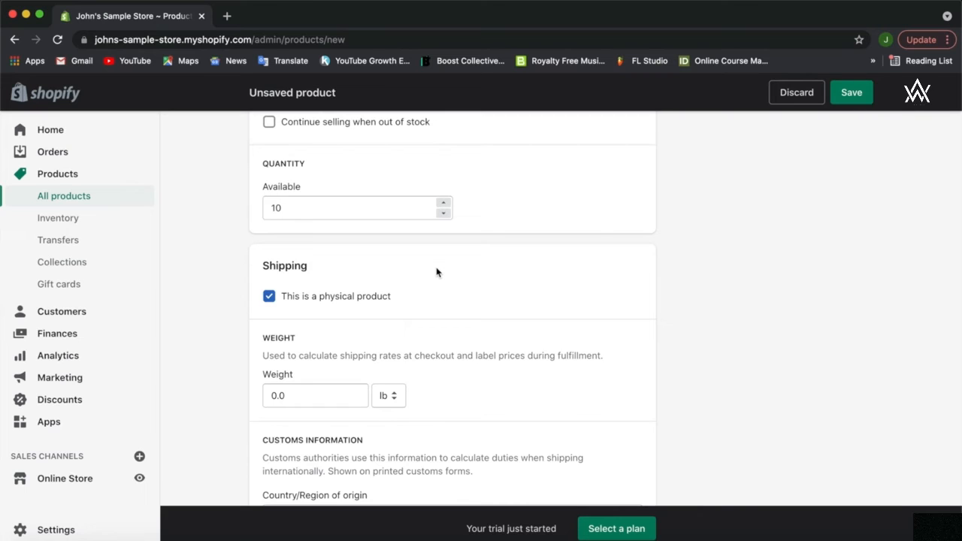
scroll(436, 268, "down", 2)
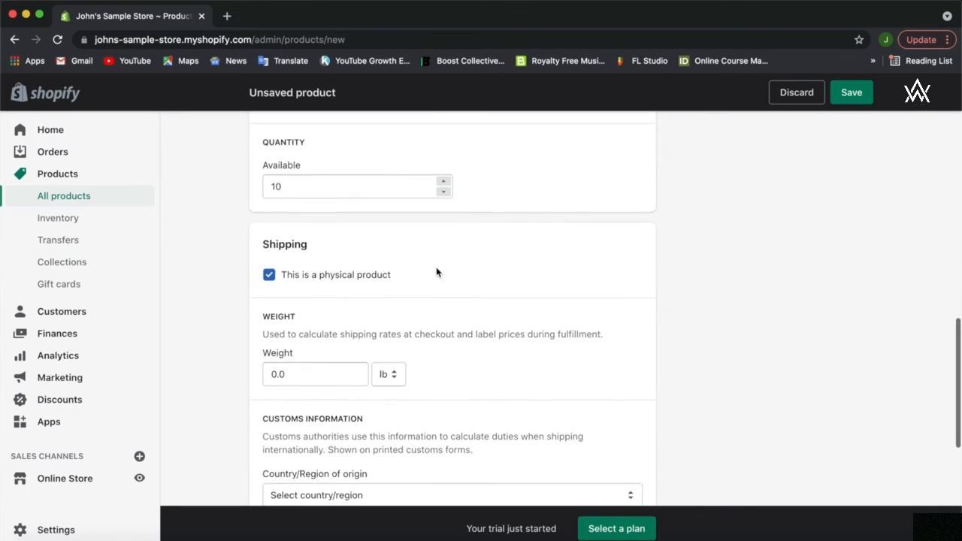
scroll(437, 273, "down", 1)
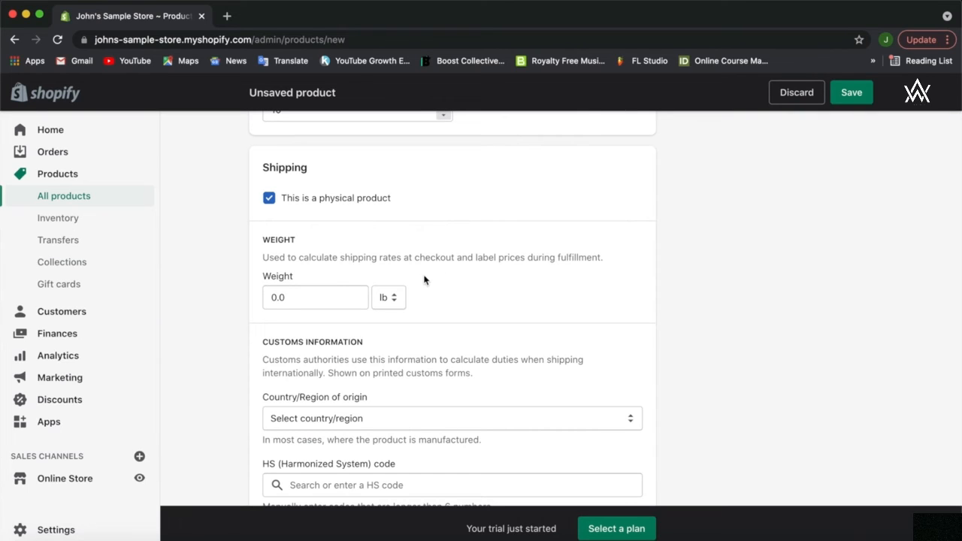
left_click(399, 298)
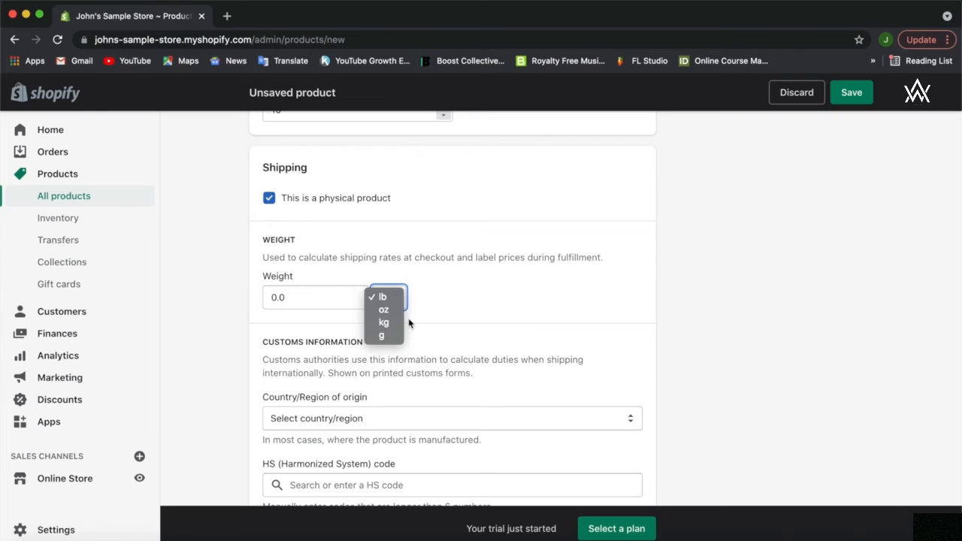
left_click(409, 318)
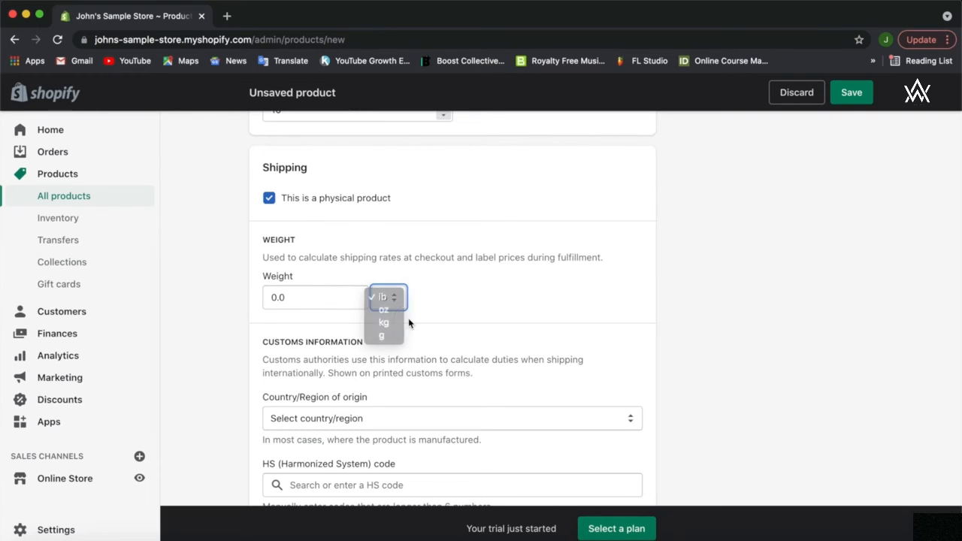
left_click(312, 297)
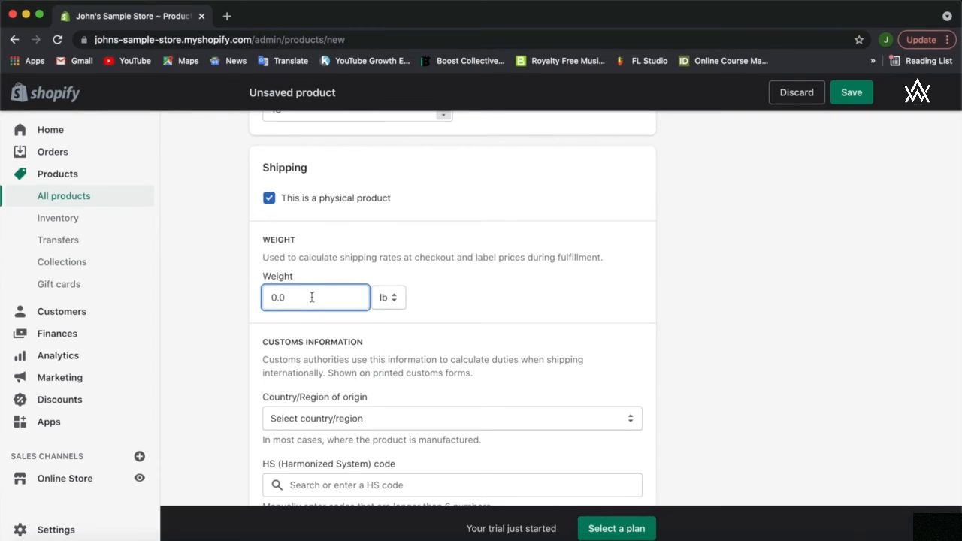
key("BackSpace")
type("1")
left_click(420, 334)
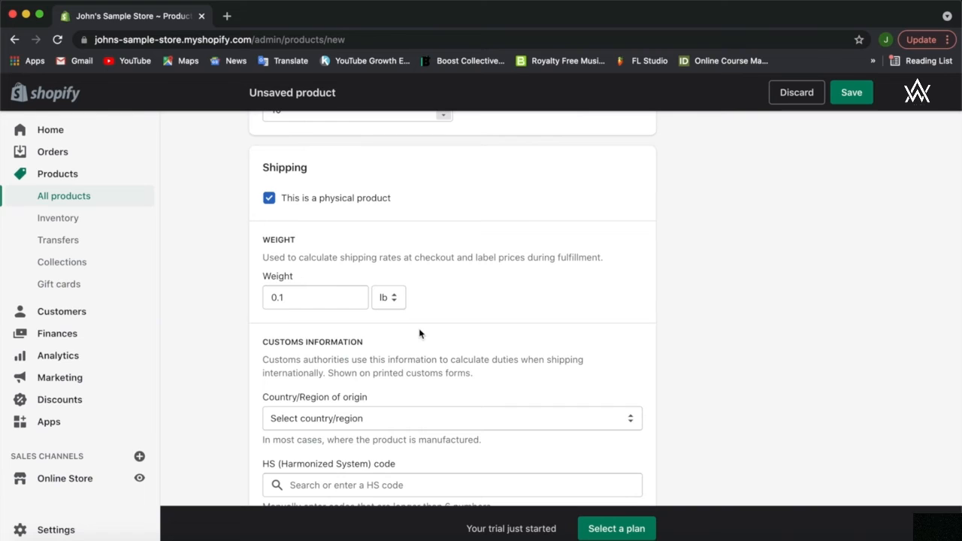
Set the product's country of origin to United States in the customs information and look at the HS code field
scroll(420, 334, "down", 3)
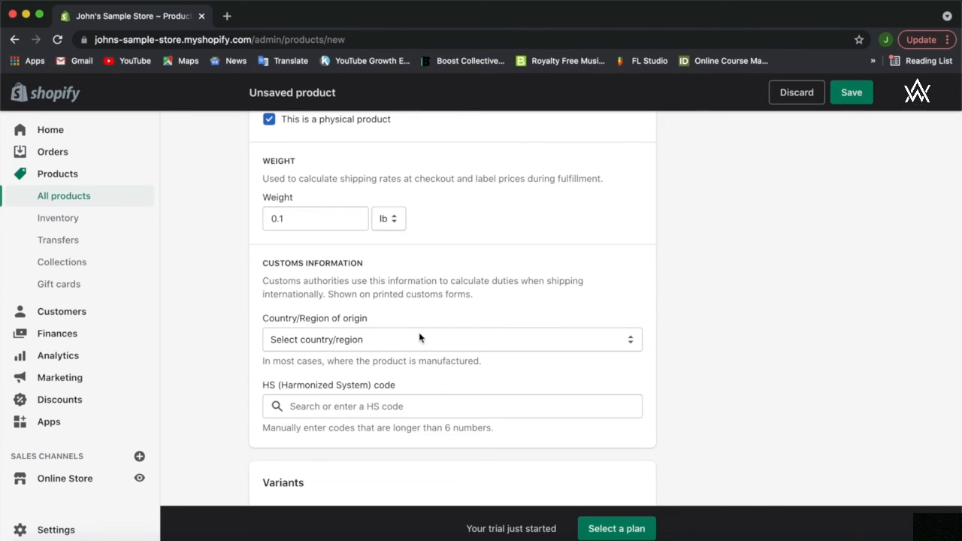
left_click(420, 338)
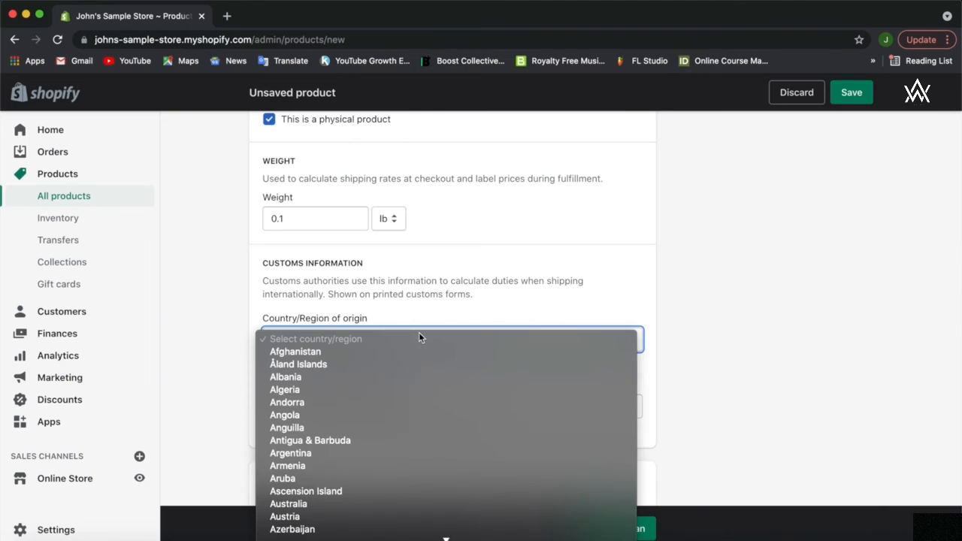
scroll(419, 332, "down", 15)
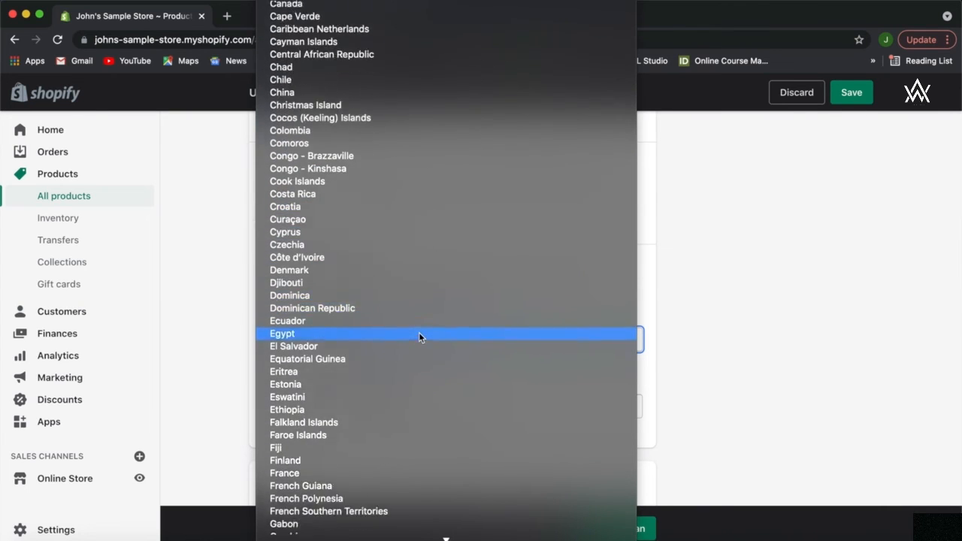
scroll(419, 332, "down", 20)
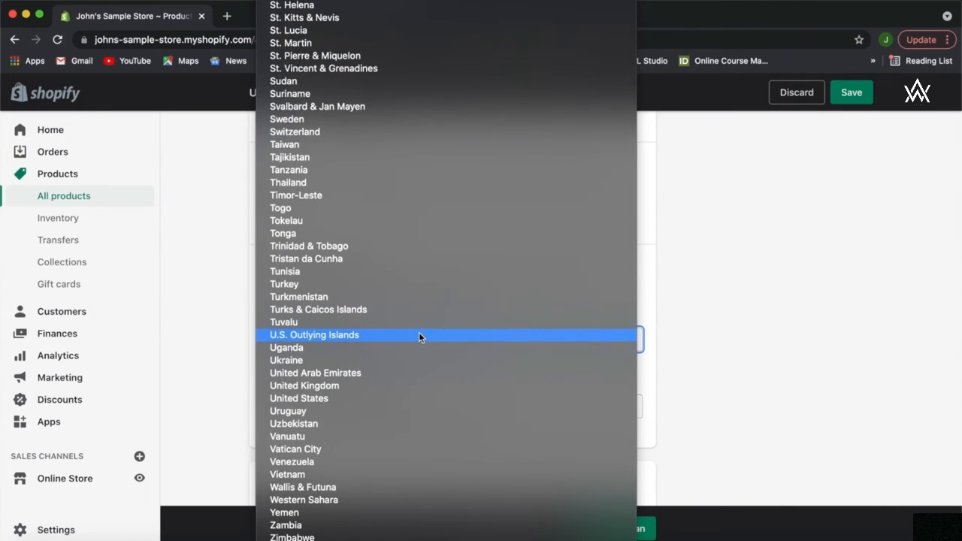
left_click(398, 399)
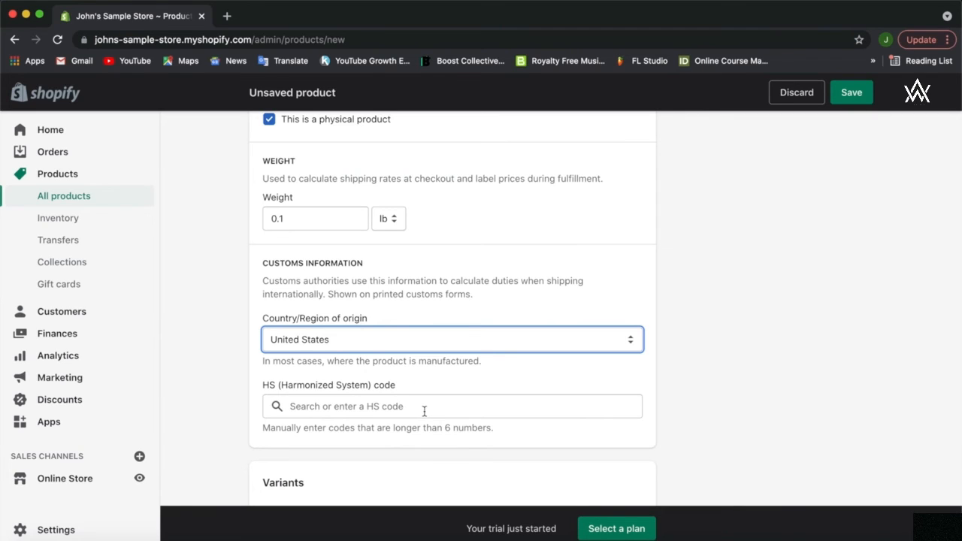
left_click(425, 411)
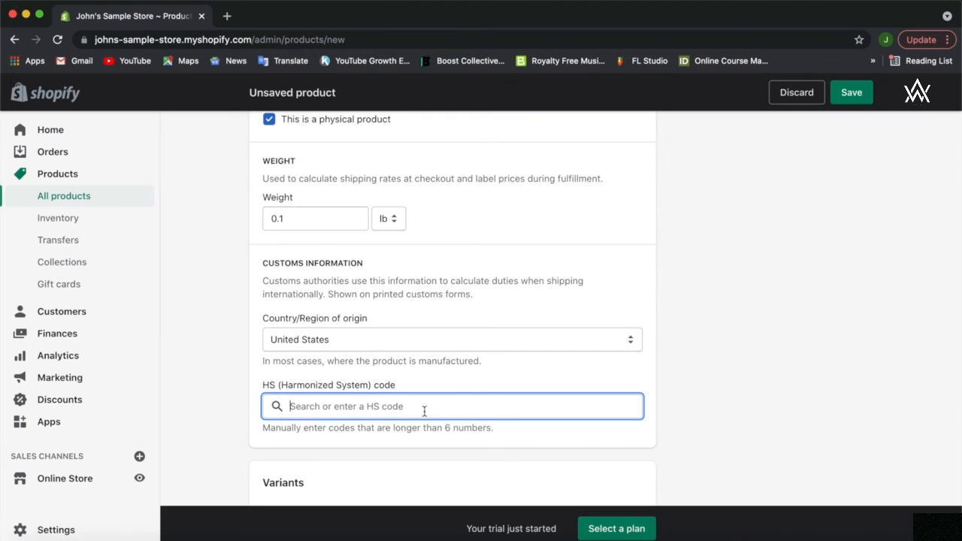
Enable multiple options for the product's variants and look through the available names for the first option
scroll(424, 413, "down", 3)
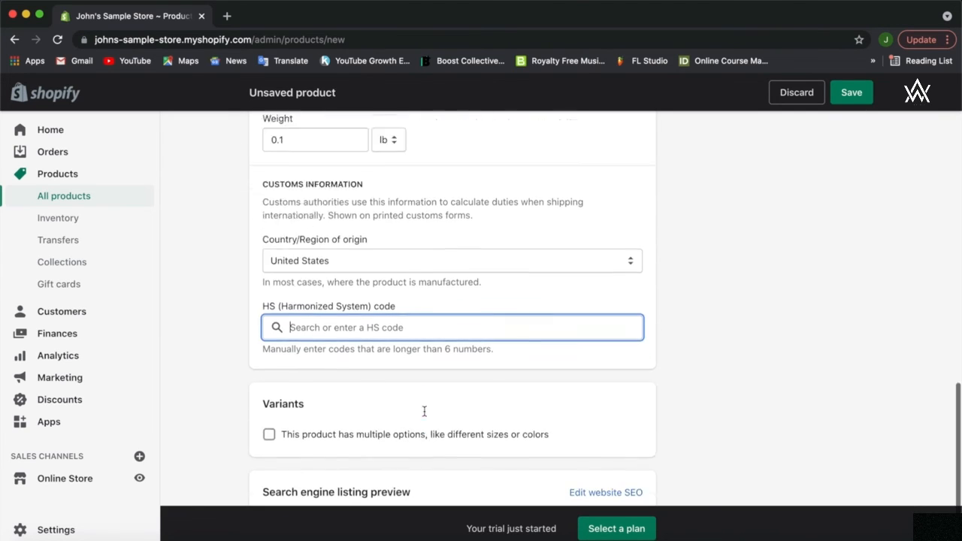
scroll(486, 275, "down", 3)
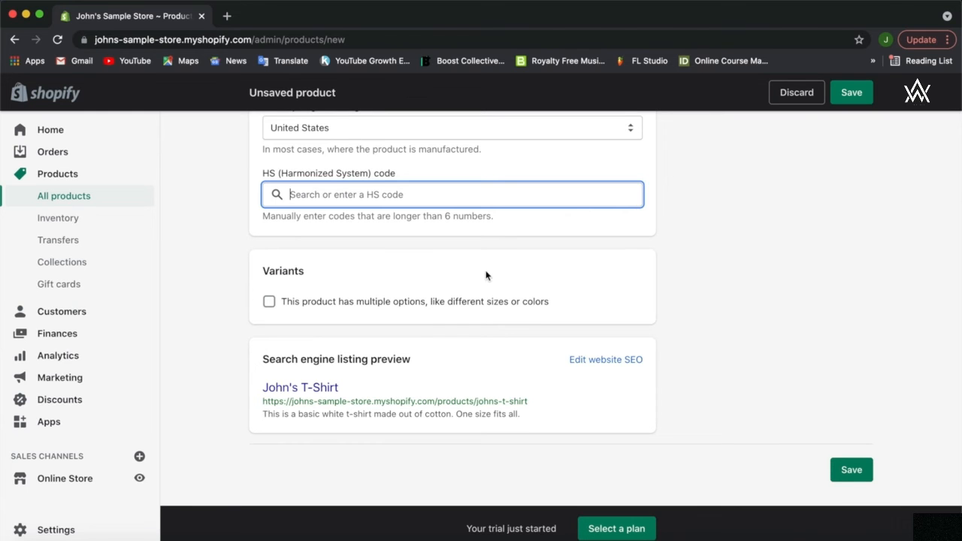
scroll(486, 276, "up", 1)
scroll(486, 275, "up", 20)
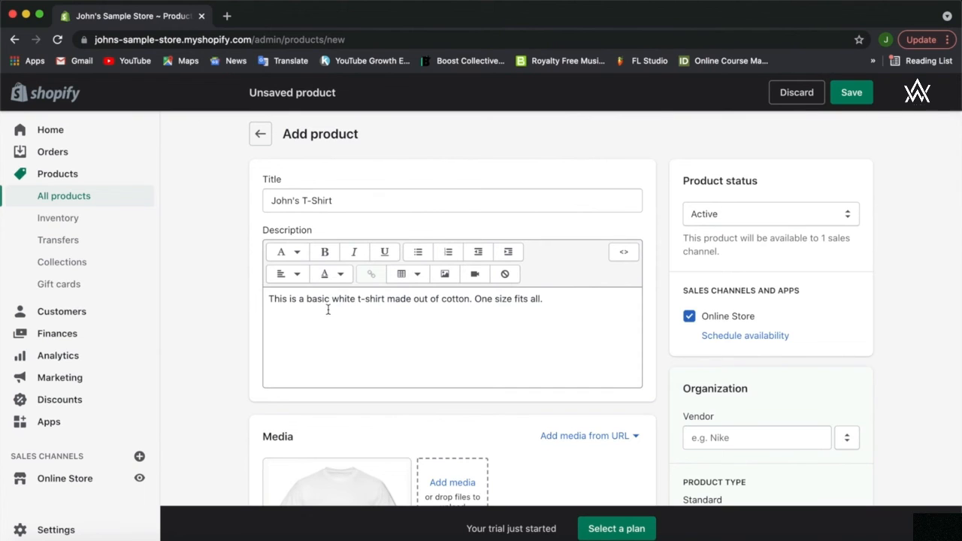
scroll(327, 310, "down", 15)
scroll(327, 310, "down", 8)
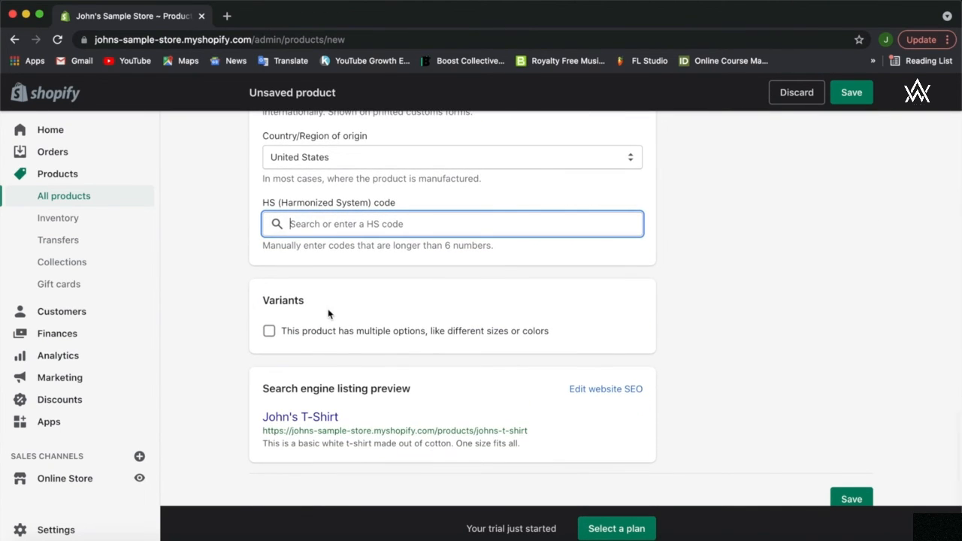
left_click(324, 316)
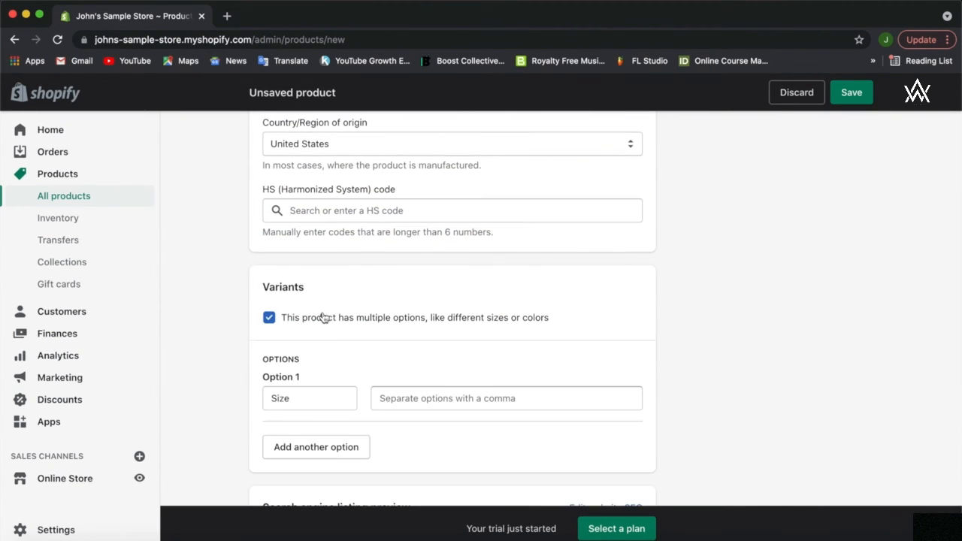
scroll(324, 316, "down", 1)
scroll(324, 317, "down", 2)
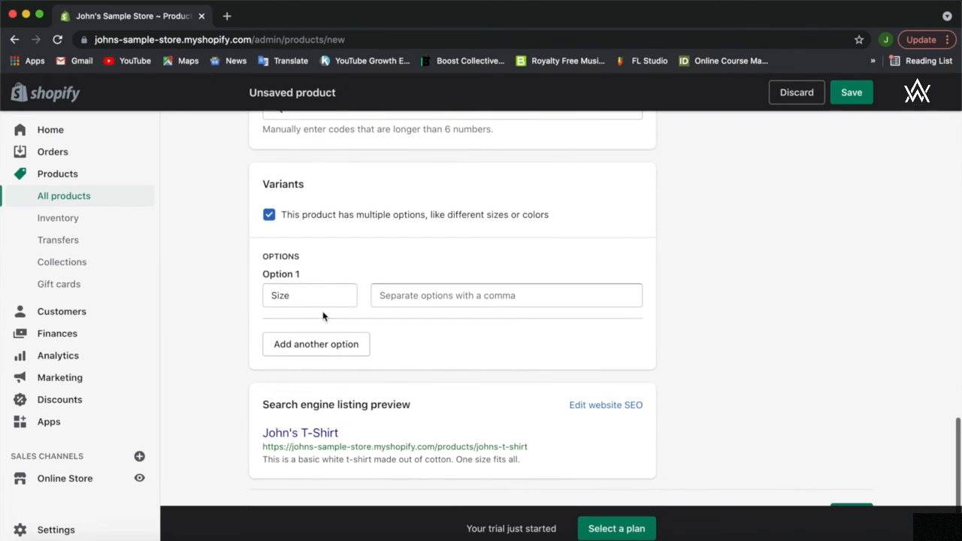
left_click(323, 288)
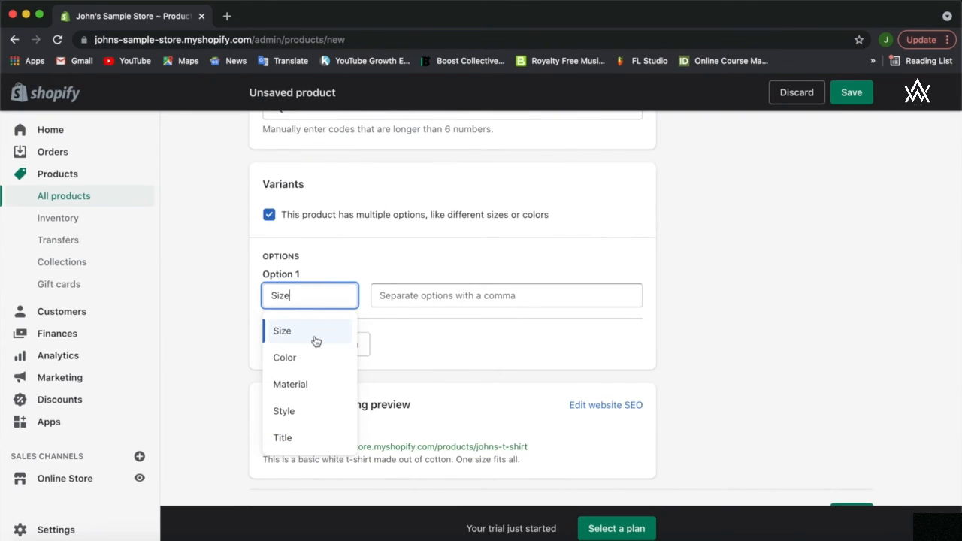
scroll(315, 393, "down", 1)
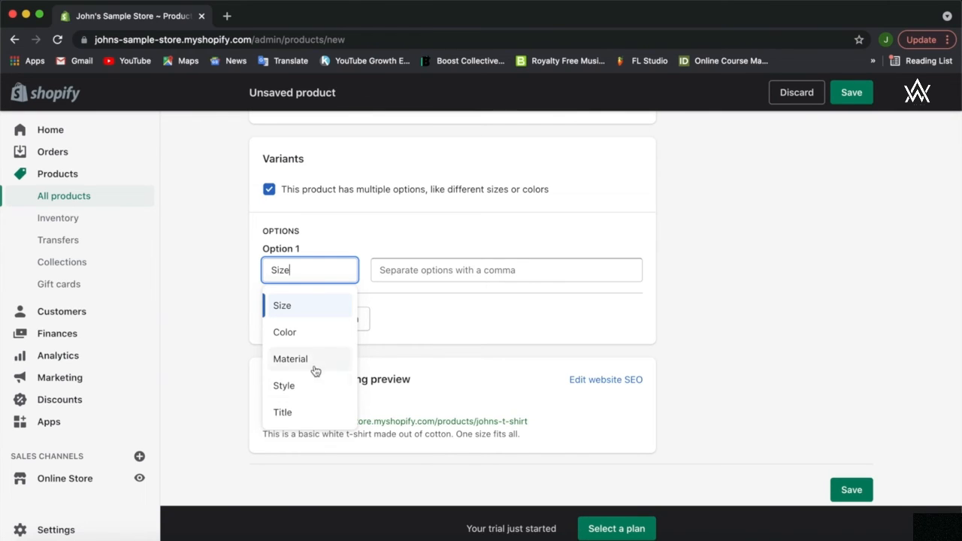
Add M, L and XL as the values of the Size option
left_click(435, 274)
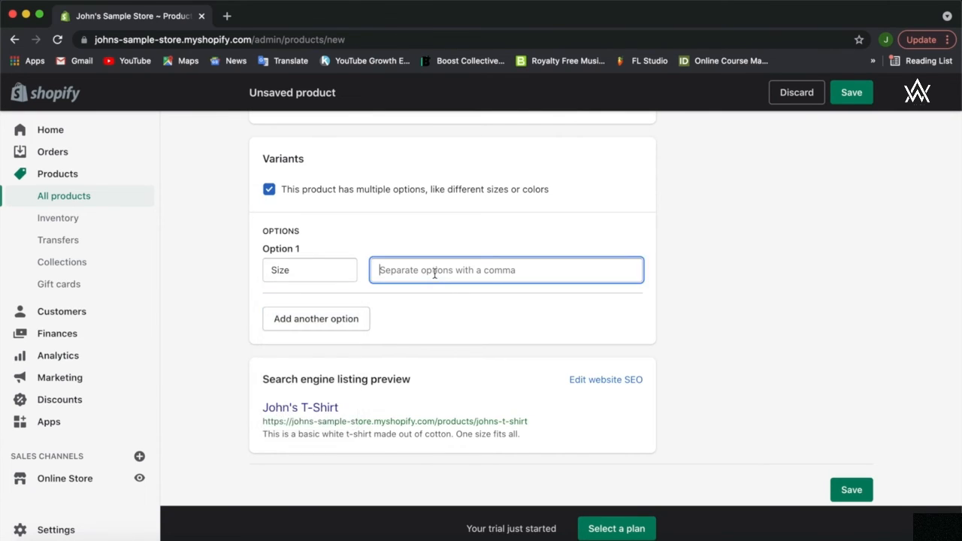
type("M")
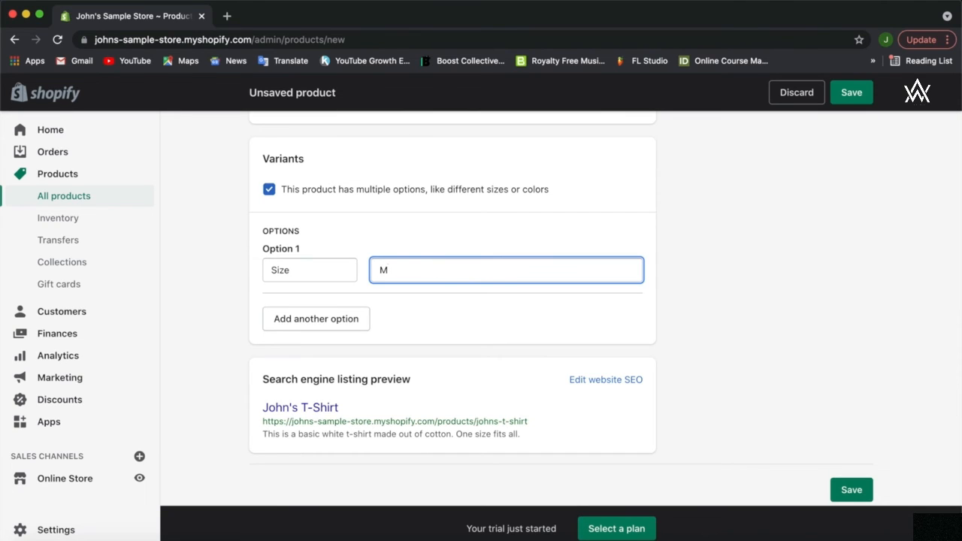
left_click(357, 324)
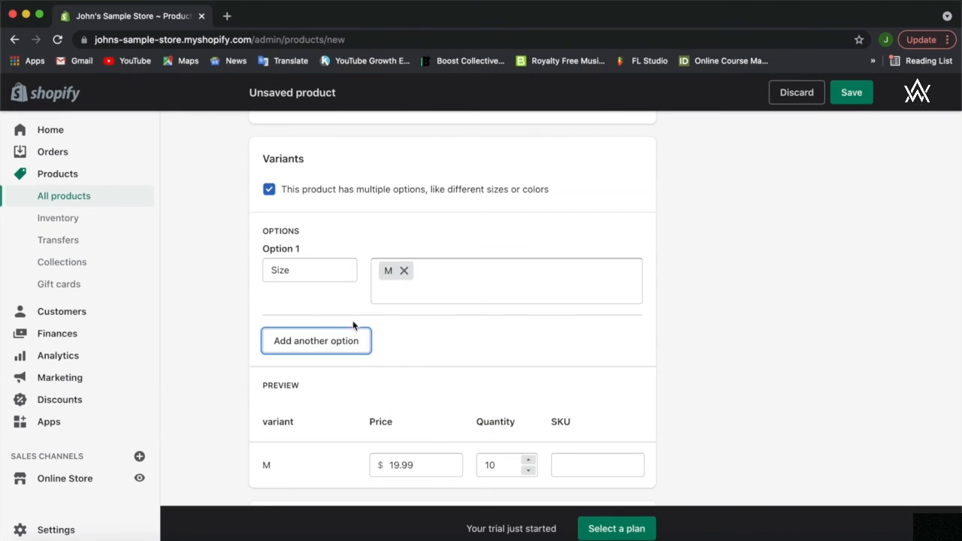
left_click(446, 280)
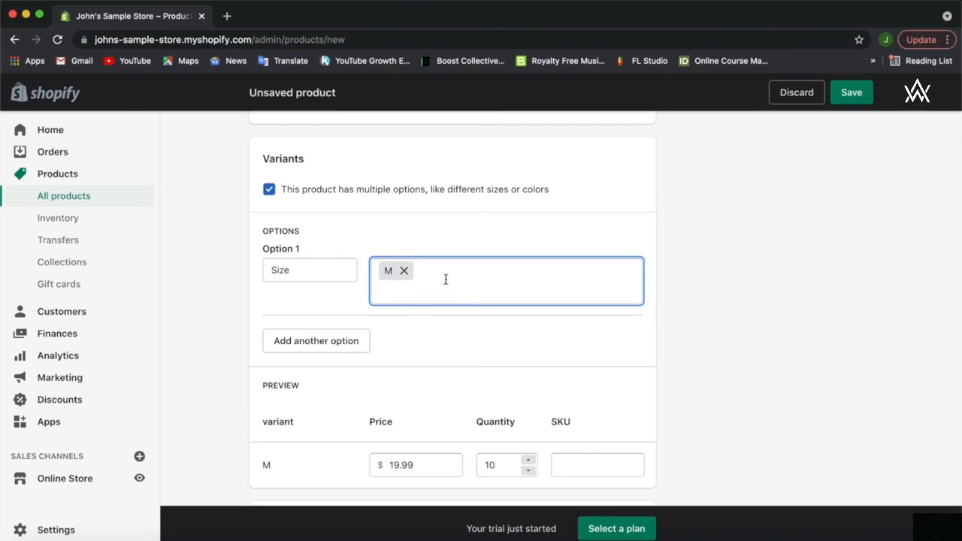
type("L")
key("Return")
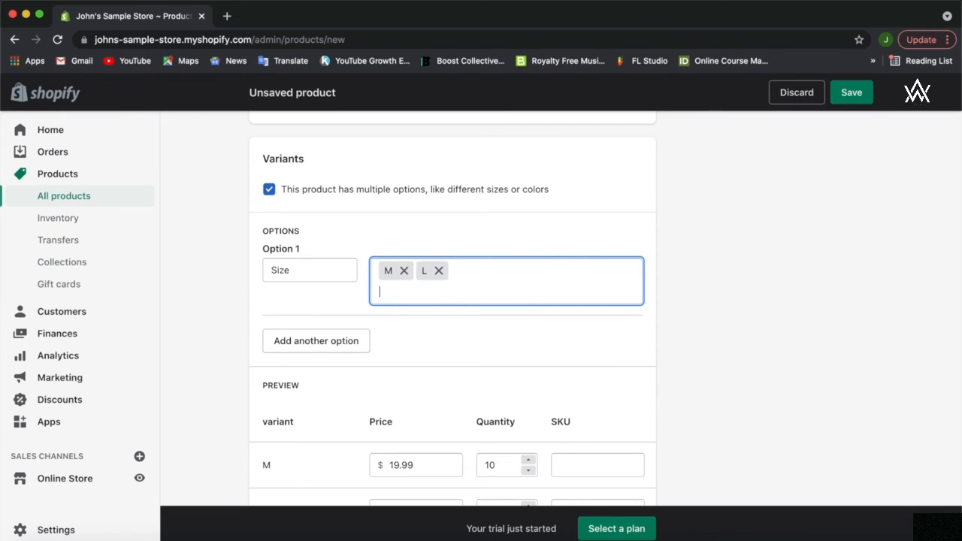
type("XL")
key("Return")
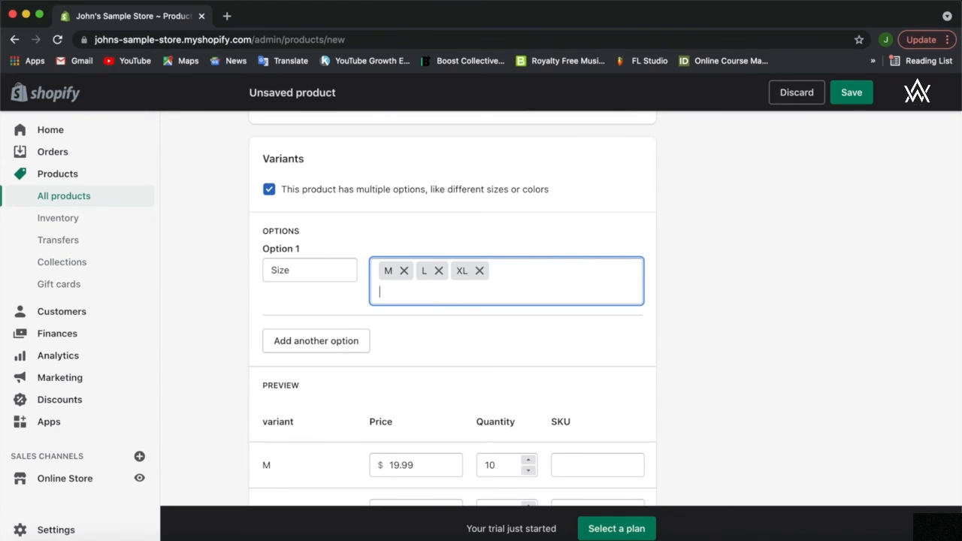
left_click(445, 346)
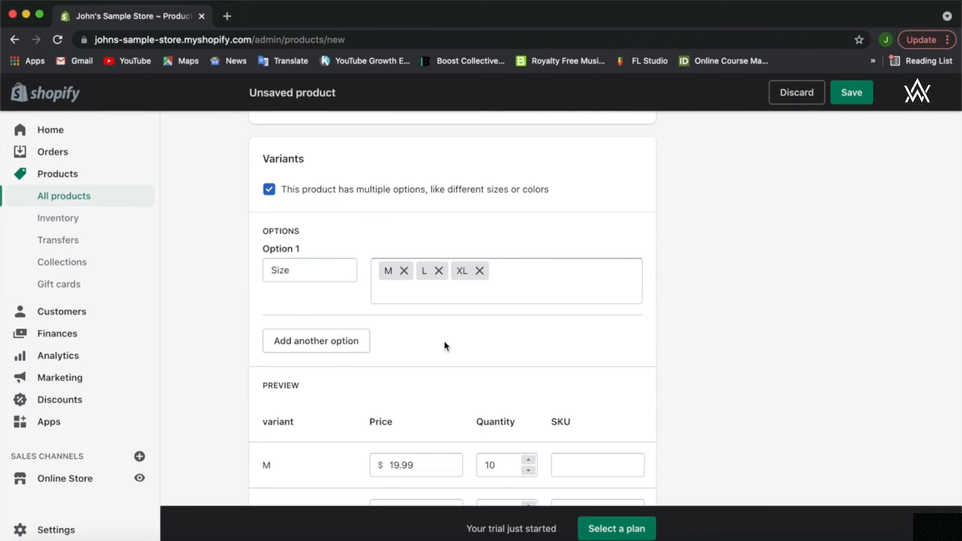
Set the quantity of both the L and XL variants to 10
scroll(445, 346, "down", 3)
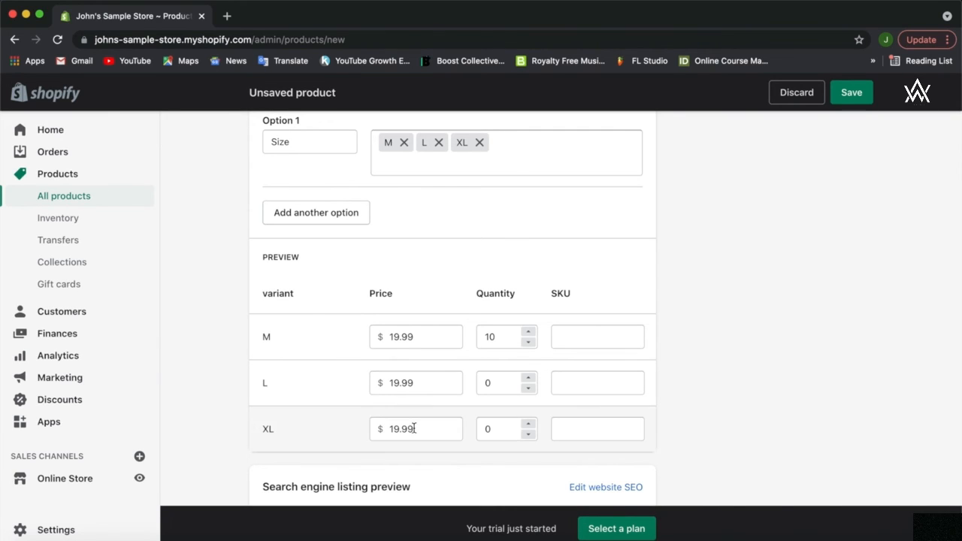
left_click(483, 385)
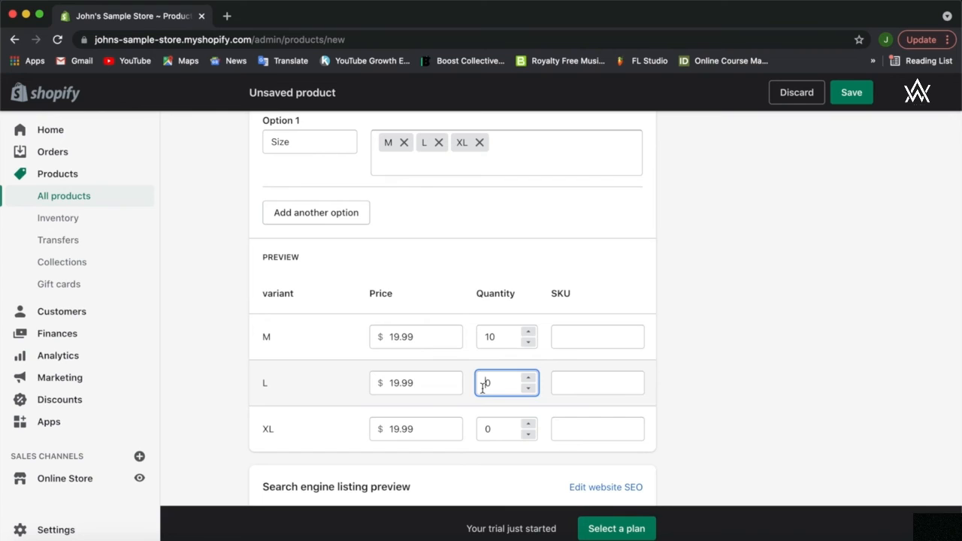
type("1")
left_click(482, 427)
type("1")
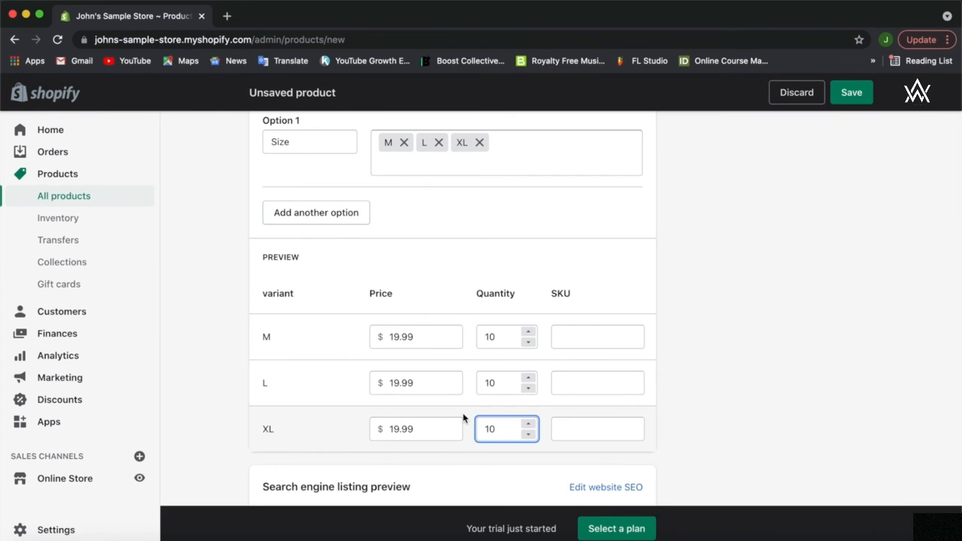
scroll(462, 416, "down", 1)
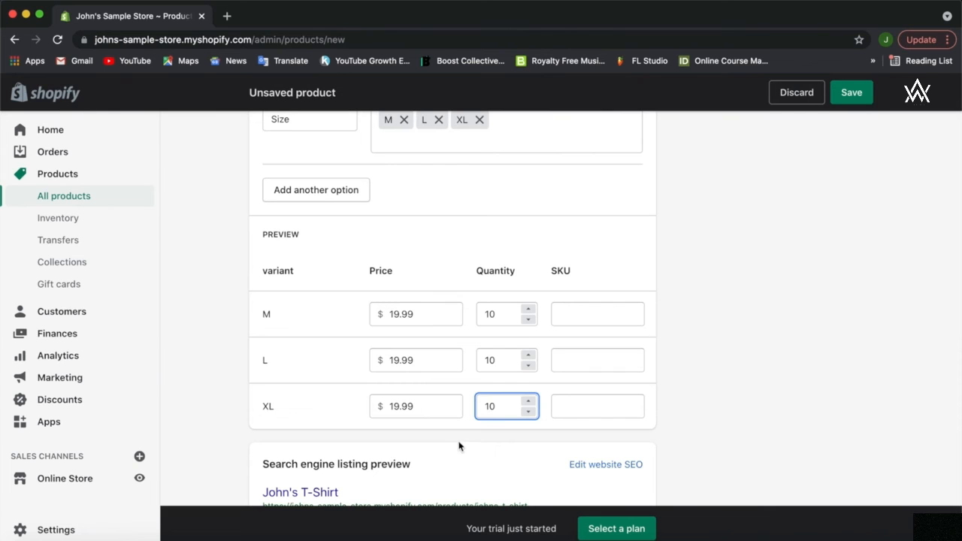
left_click(460, 447)
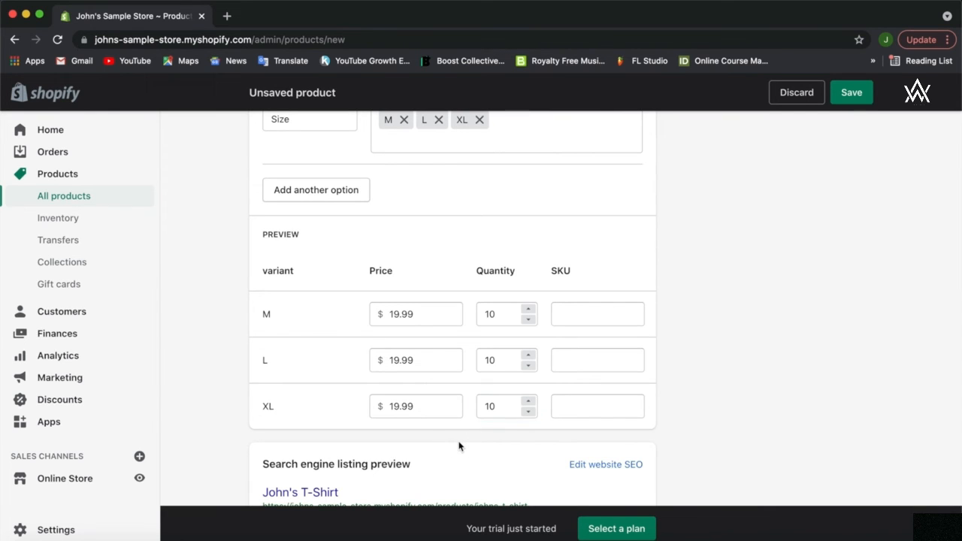
Open the website SEO fields for editing and set the page title to "John's T-Shirt - John's Business"
scroll(460, 447, "down", 3)
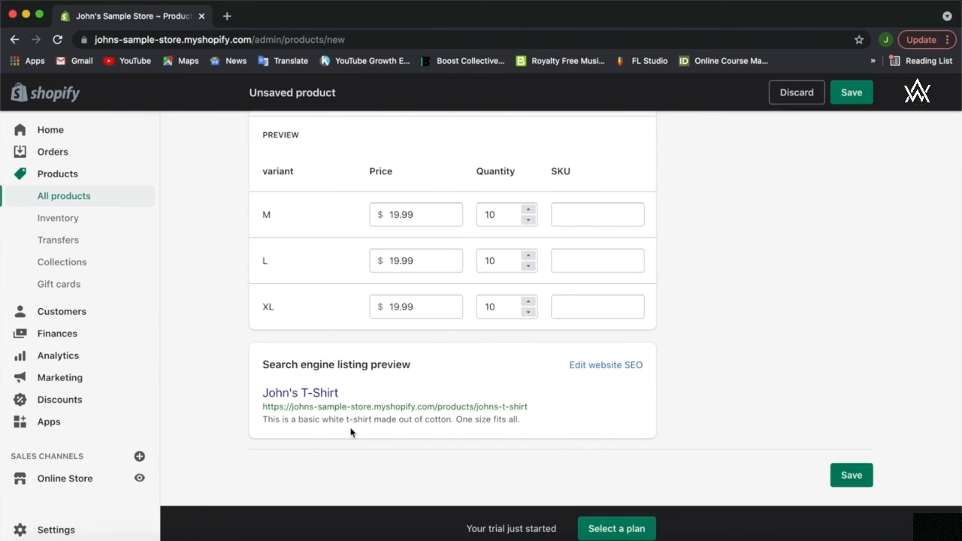
left_click(625, 365)
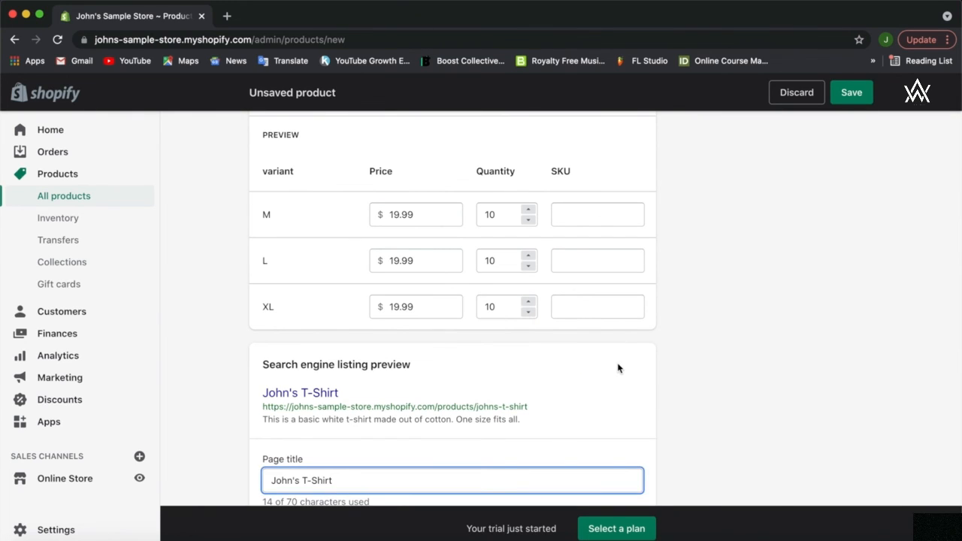
scroll(618, 368, "down", 5)
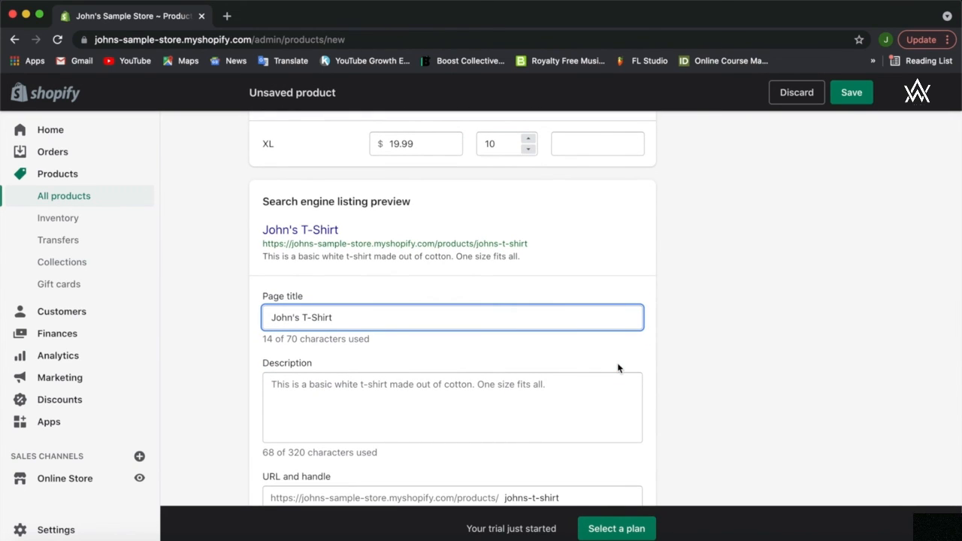
left_click(601, 400)
scroll(601, 401, "down", 2)
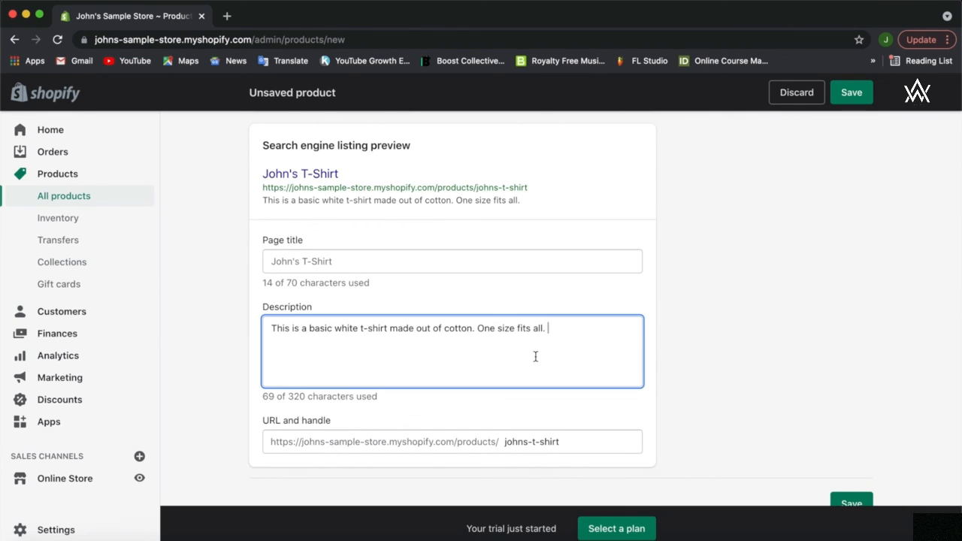
left_click(518, 259)
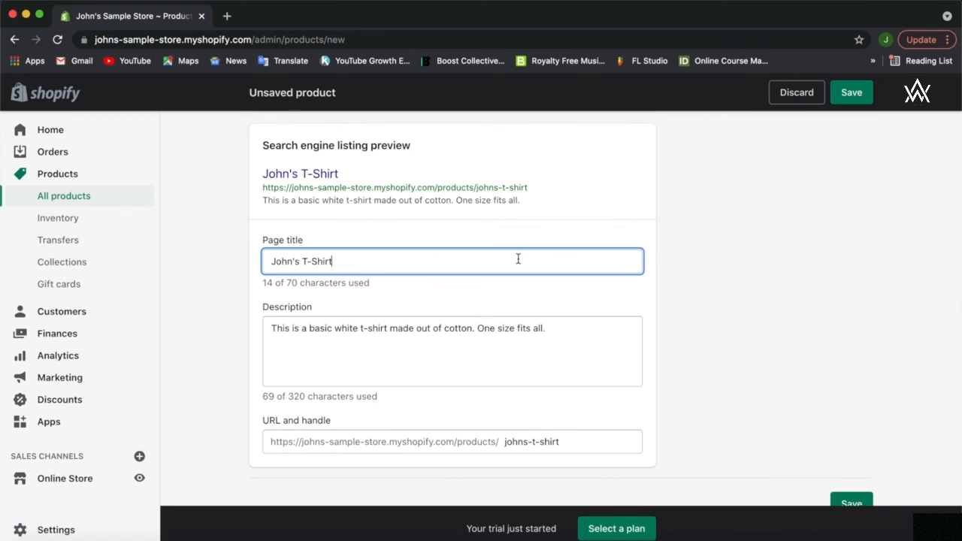
type("- John")
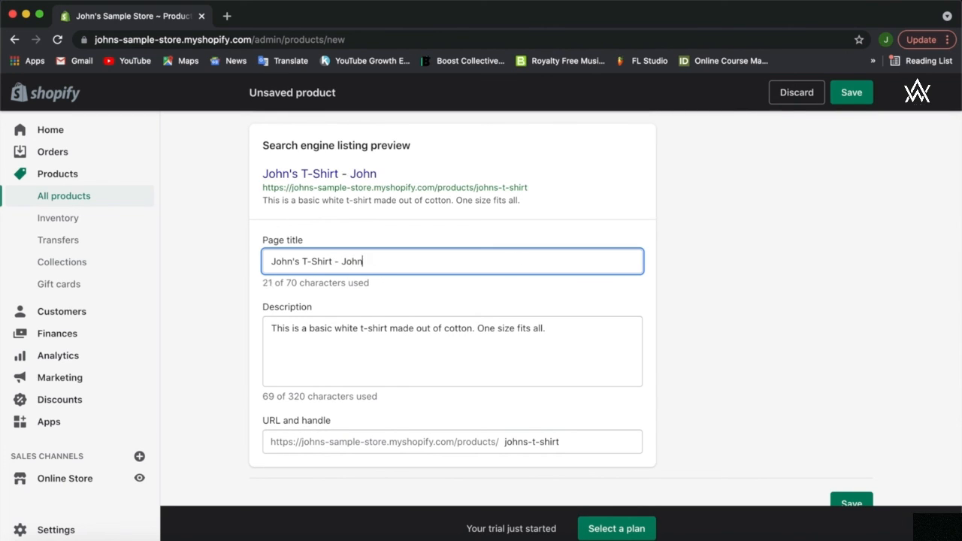
type("'s Business")
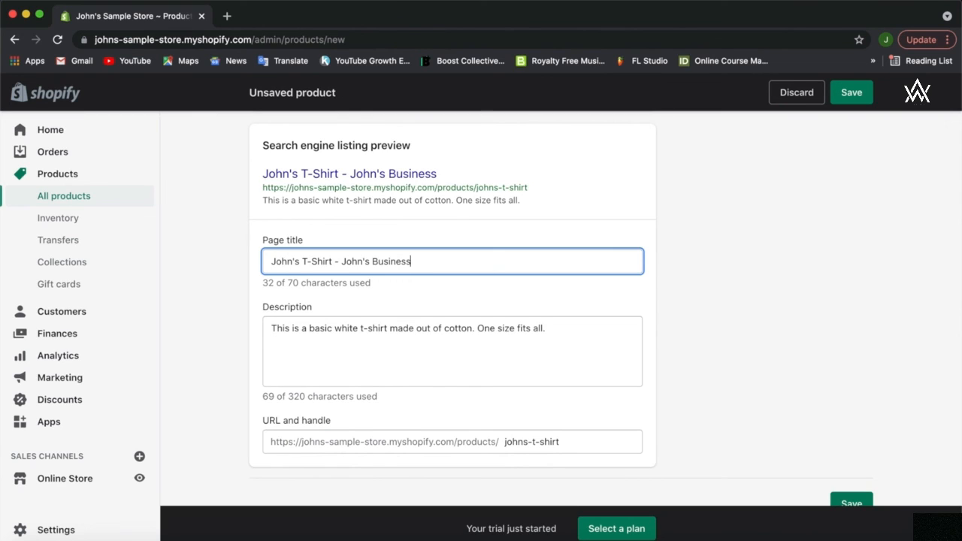
Change the product's URL handle to johns-plain-white-t-shirt
left_click(577, 440)
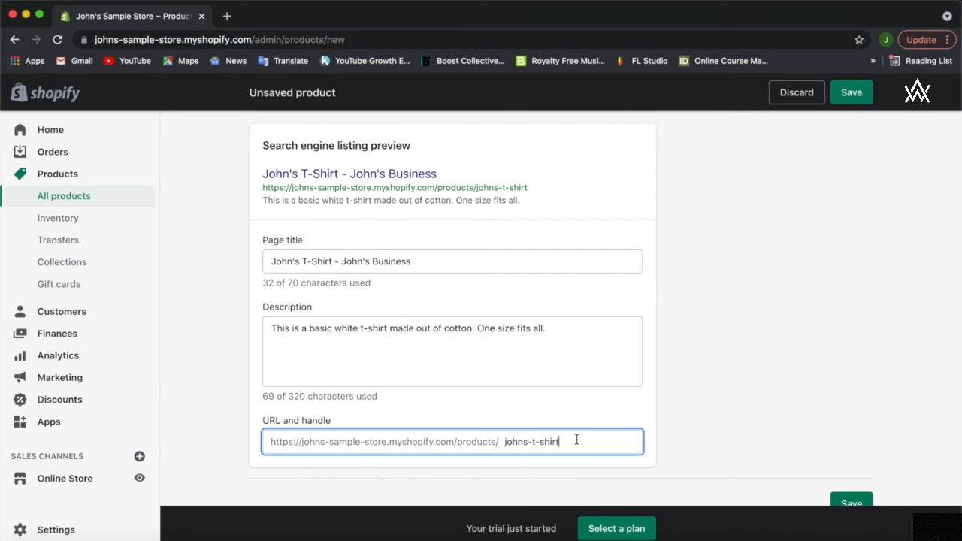
key("Left")
key("Left")
key("Left")
key("Left")
key("Left")
key("Left")
key("Left")
type("plain-white-")
left_click(683, 357)
Review the completed product details from the search engine listing back to the title, and save the product
scroll(684, 357, "up", 5)
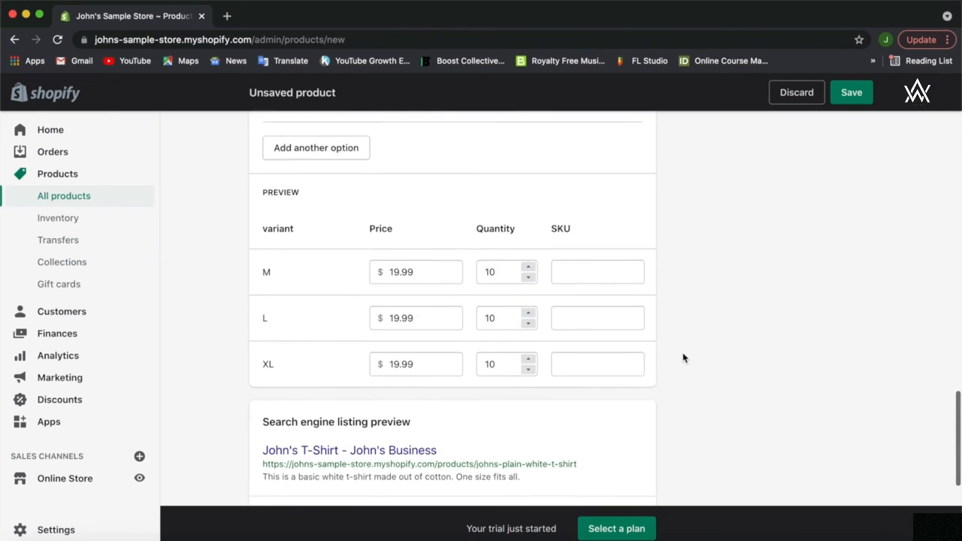
scroll(683, 357, "up", 10)
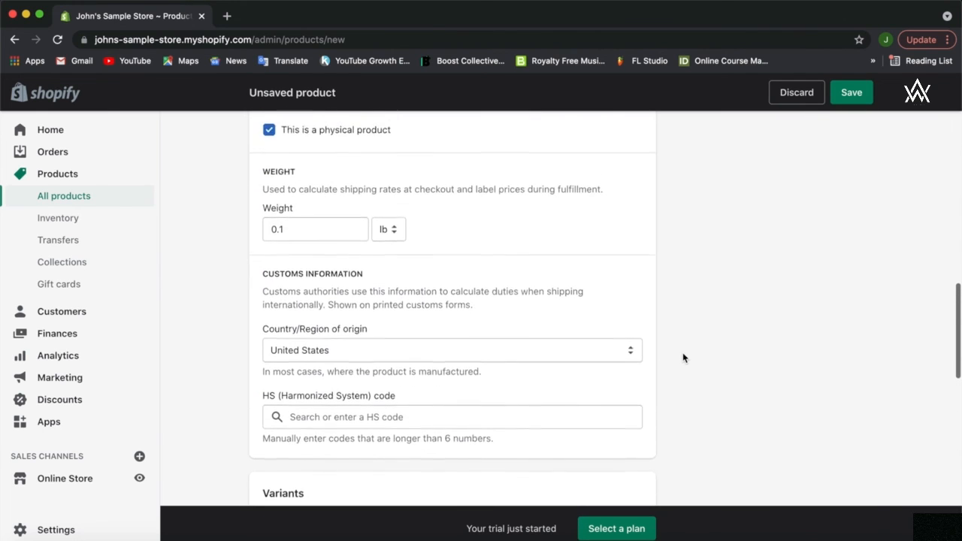
scroll(683, 357, "up", 10)
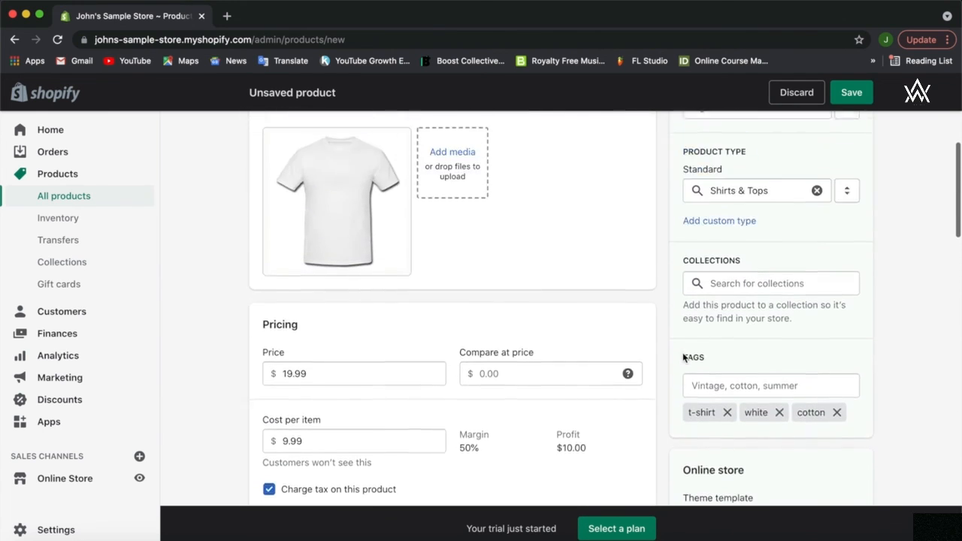
scroll(683, 357, "up", 5)
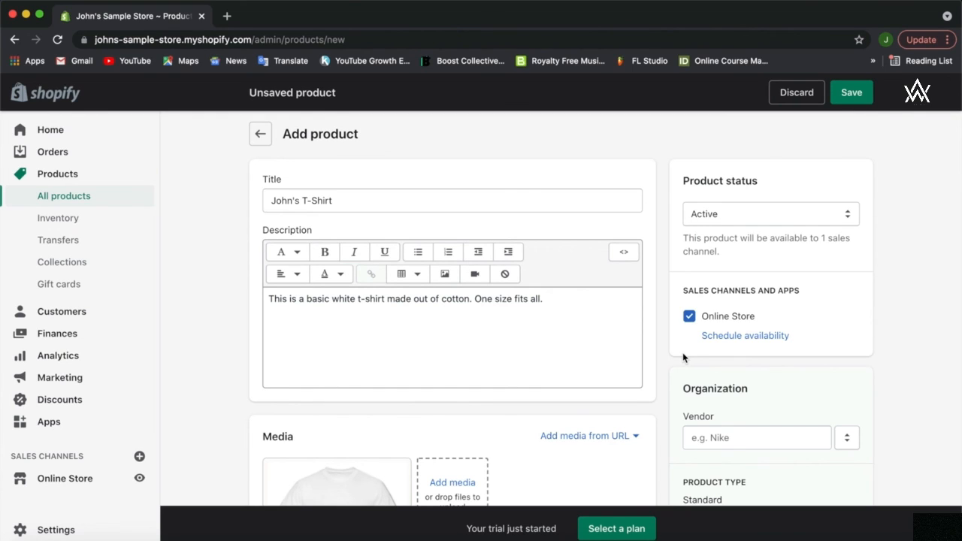
left_click(868, 102)
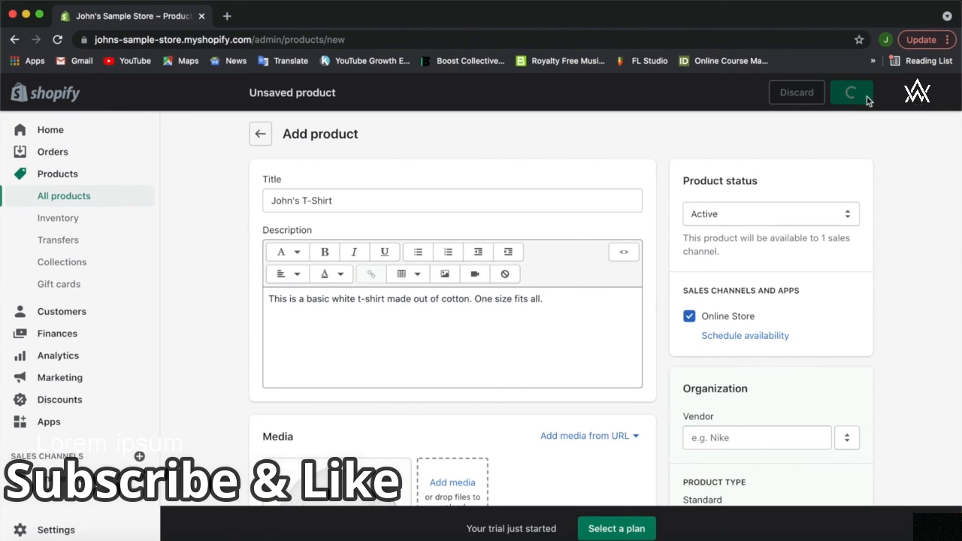